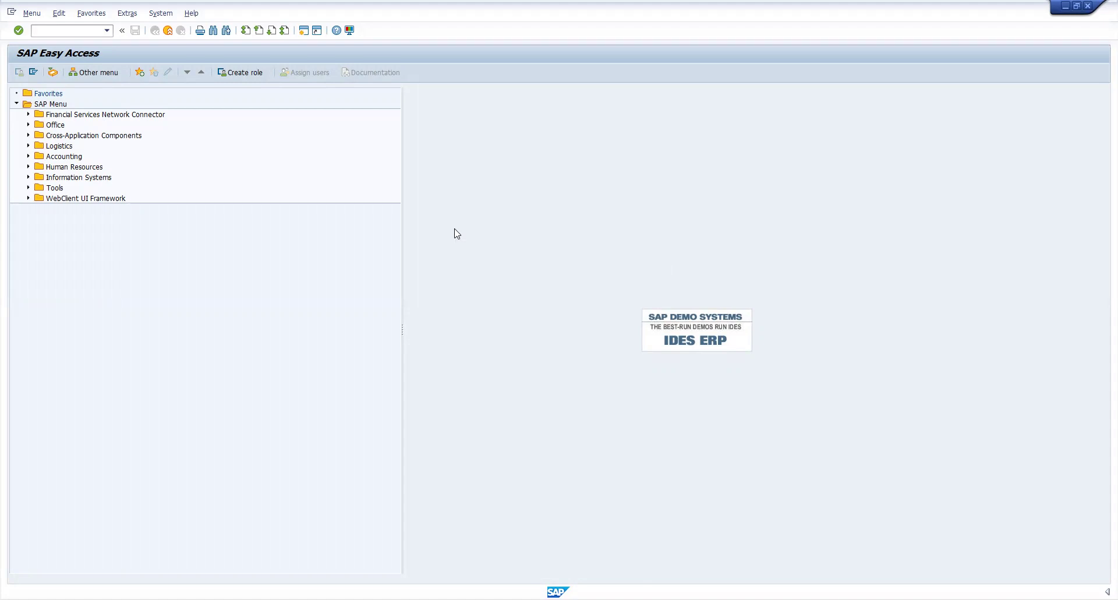
Step: Open the transaction that displays the authorizations entered in the user's buffer
{"action": "left_click", "coordinate": [53, 29]}
{"action": "type", "text": "SPRO"}
{"action": "key", "text": "Return"}
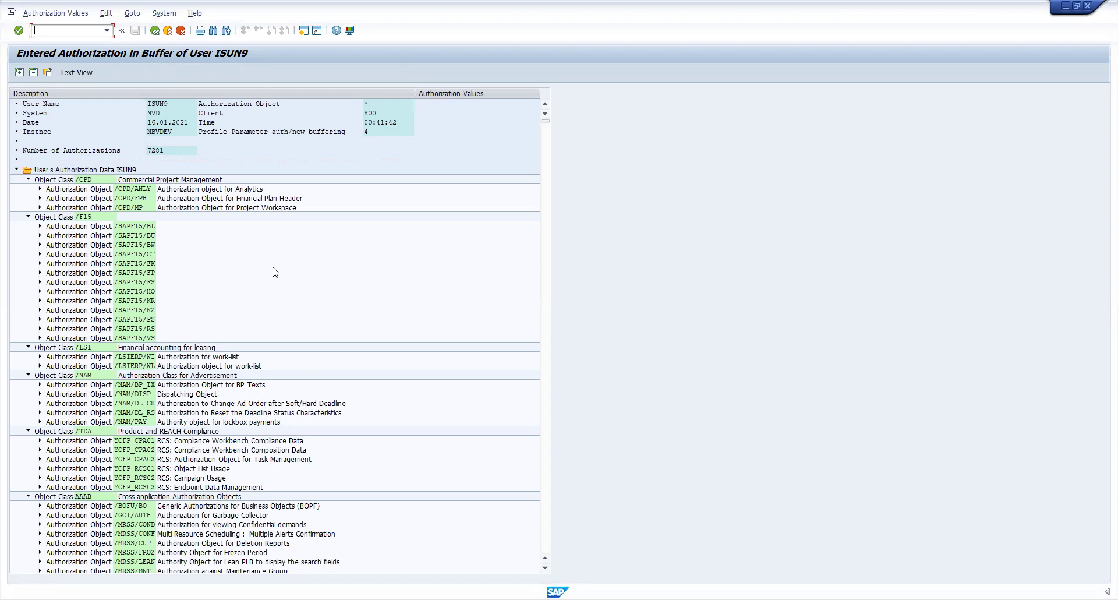
Step: Examine the buffer header, the number of authorizations, and the first object classes with their authorization objects
{"action": "scroll", "coordinate": [204, 285], "scroll_direction": "down", "scroll_amount": 3}
{"action": "scroll", "coordinate": [201, 303], "scroll_direction": "down", "scroll_amount": 3}
{"action": "scroll", "coordinate": [187, 359], "scroll_direction": "up", "scroll_amount": 6}
{"action": "left_click", "coordinate": [162, 150]}
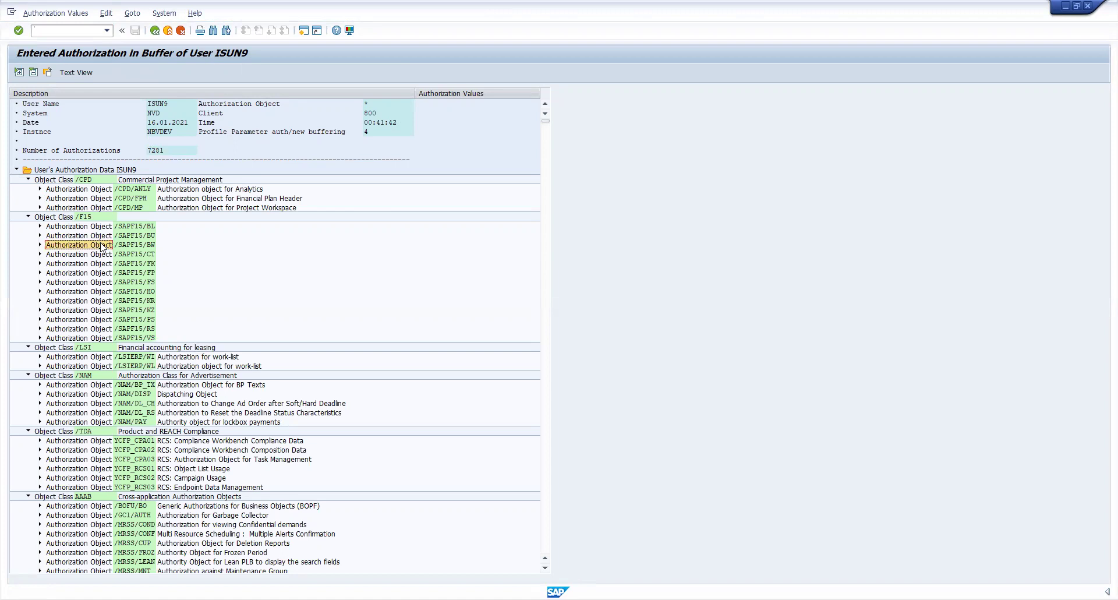
{"action": "left_click", "coordinate": [67, 180]}
{"action": "left_click", "coordinate": [60, 170]}
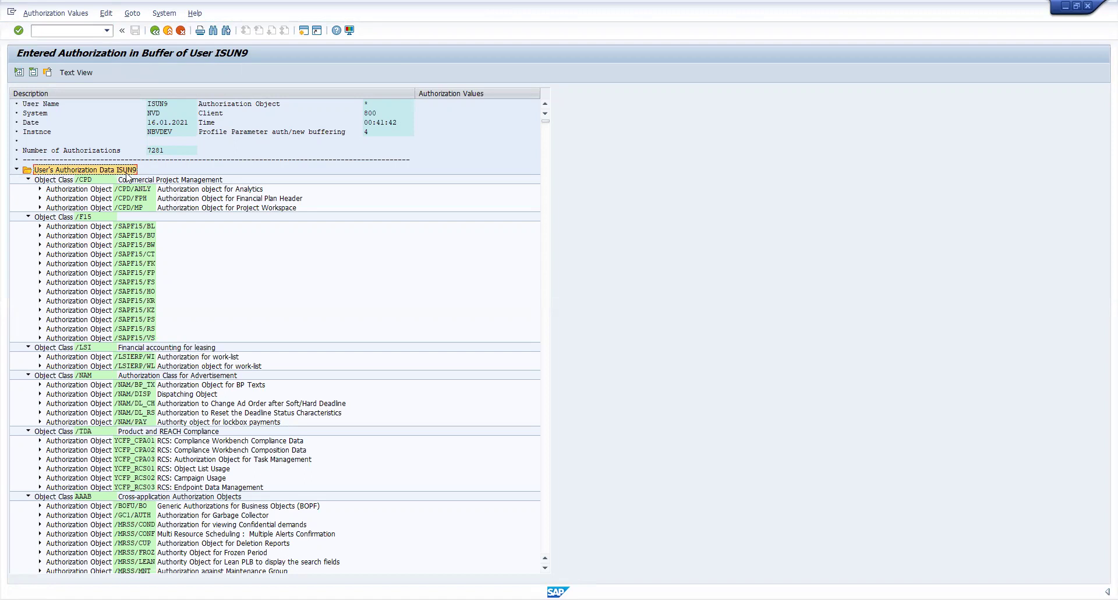
{"action": "left_click", "coordinate": [77, 181]}
{"action": "left_click", "coordinate": [92, 191]}
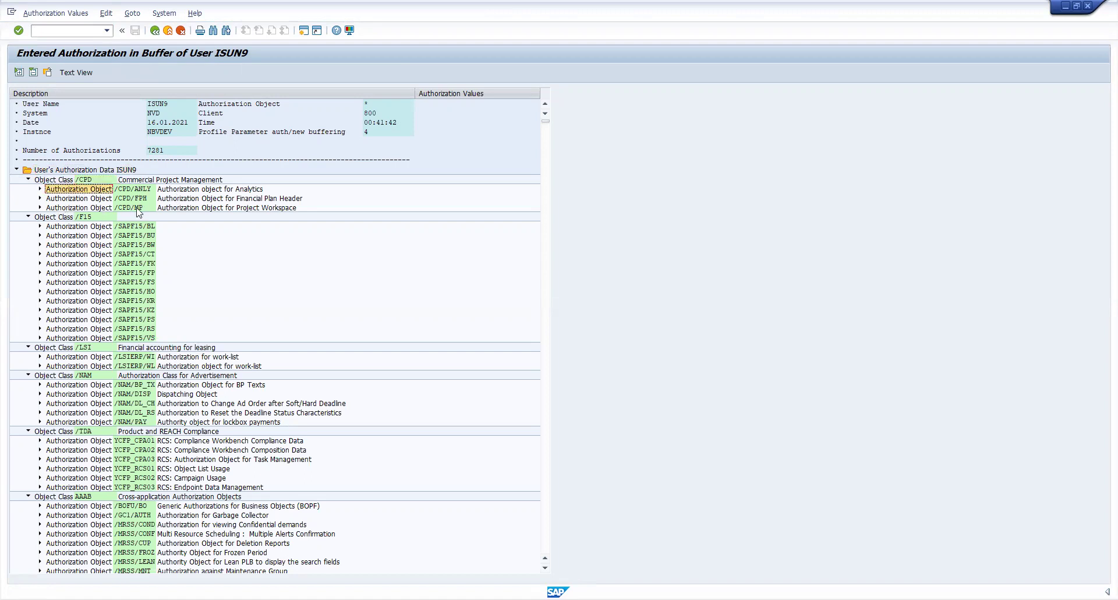
Step: Expand authorization object K_PCAD_UM and its &_SAP_ALL authorization to inspect the ACTVT and GLRRCTY field values
{"action": "scroll", "coordinate": [143, 357], "scroll_direction": "down", "scroll_amount": 5}
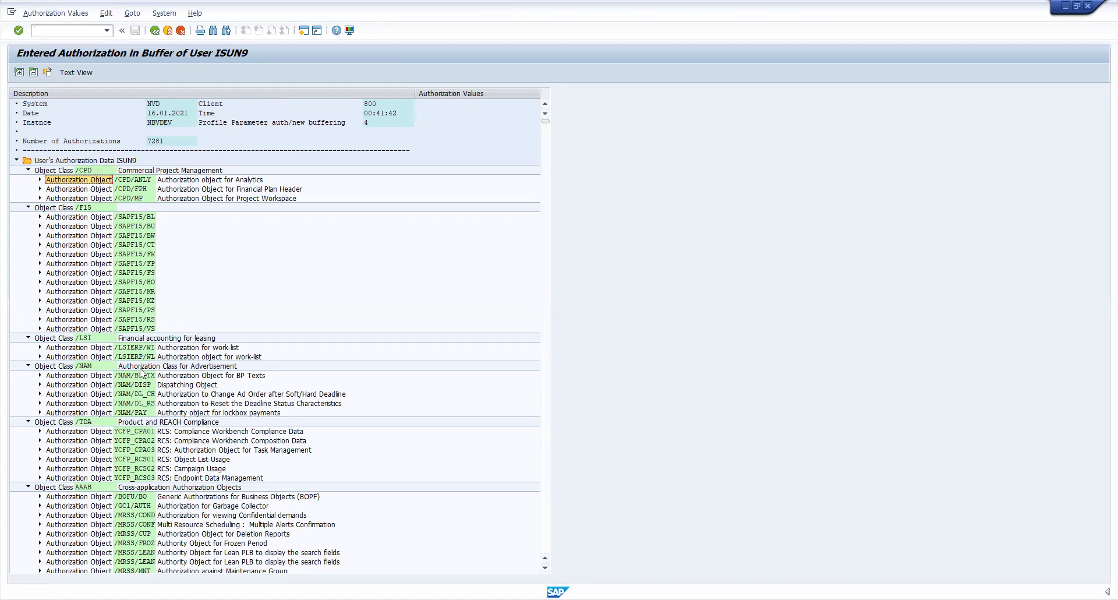
{"action": "scroll", "coordinate": [119, 432], "scroll_direction": "down", "scroll_amount": 6}
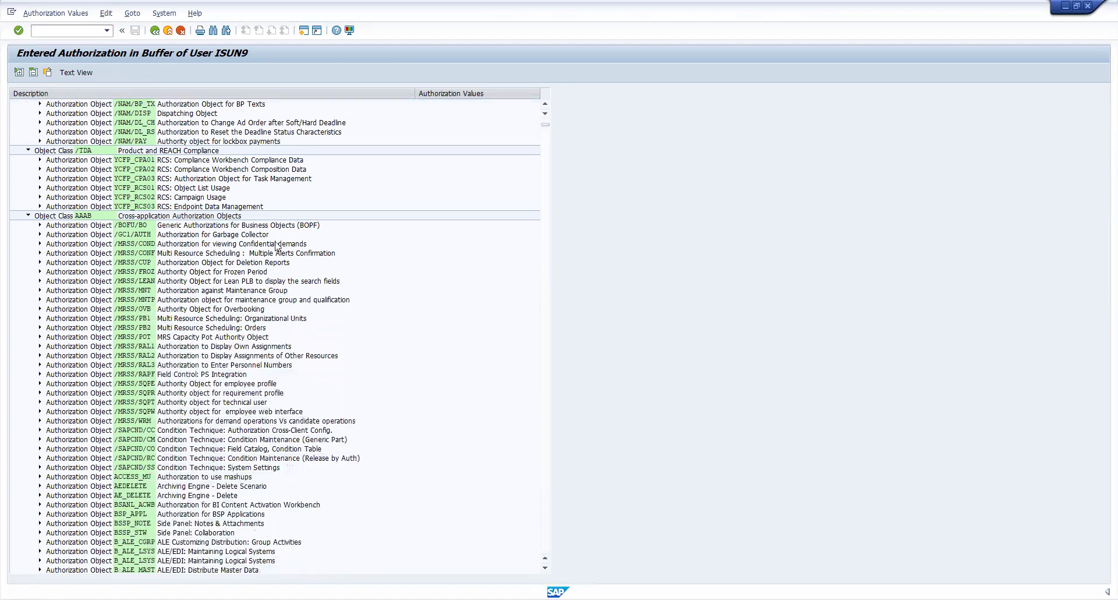
{"action": "left_click", "coordinate": [196, 328]}
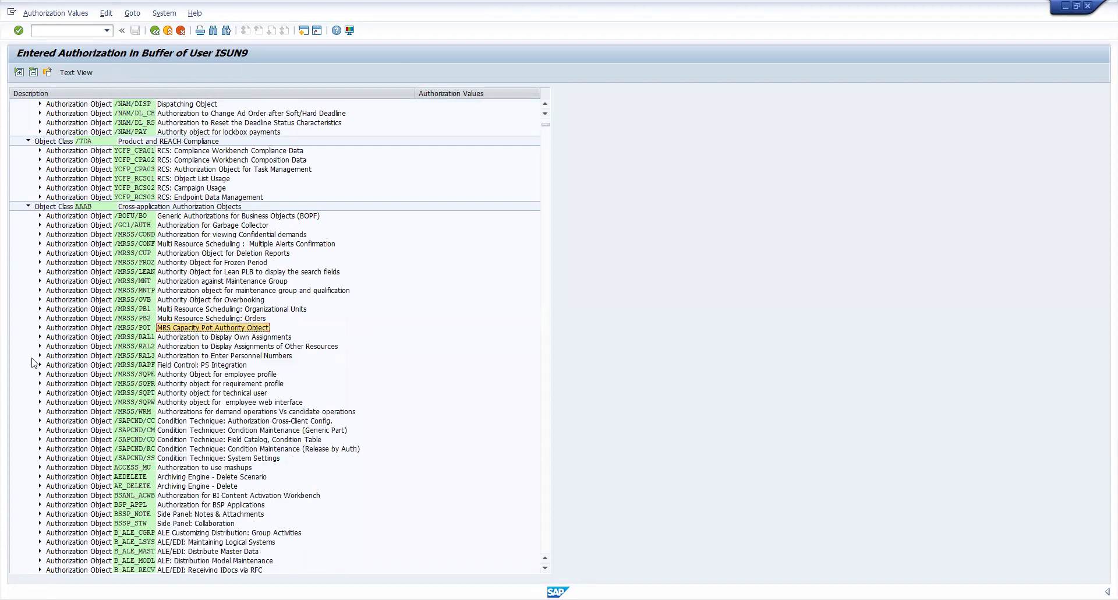
{"action": "left_click", "coordinate": [543, 121]}
{"action": "left_click_drag", "start_coordinate": [546, 122], "coordinate": [519, 227]}
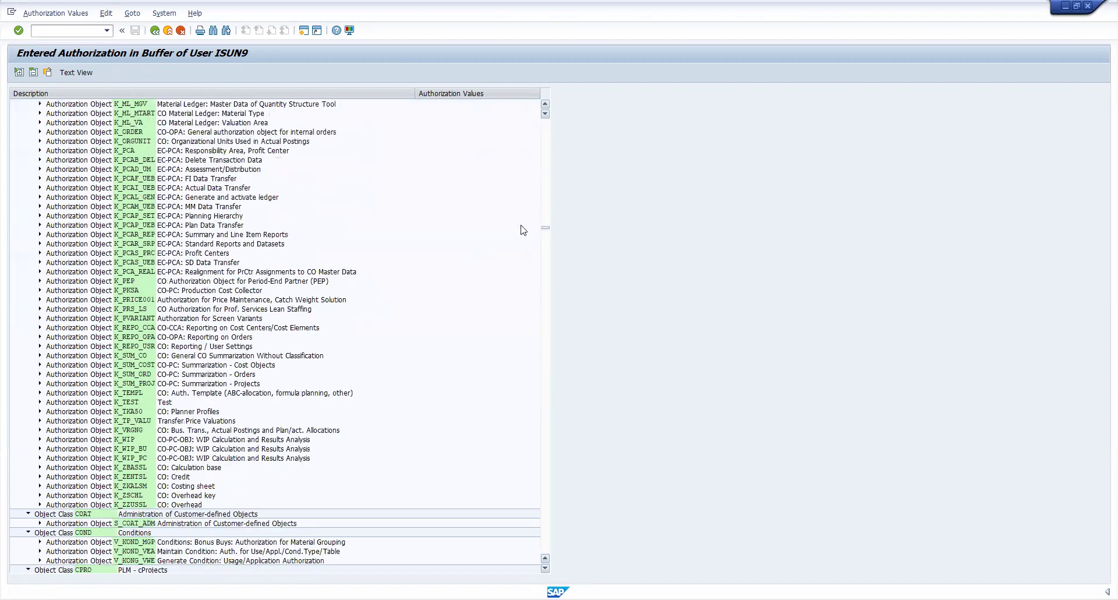
{"action": "left_click", "coordinate": [39, 169]}
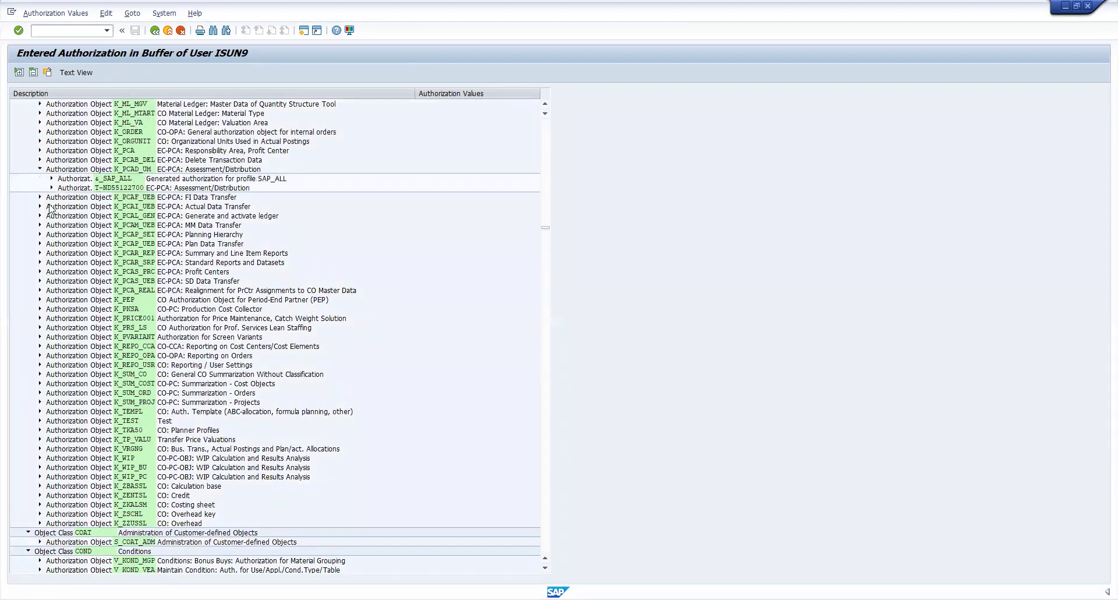
{"action": "left_click", "coordinate": [133, 169]}
{"action": "left_click", "coordinate": [120, 181]}
{"action": "left_click", "coordinate": [52, 179]}
{"action": "left_click", "coordinate": [63, 197]}
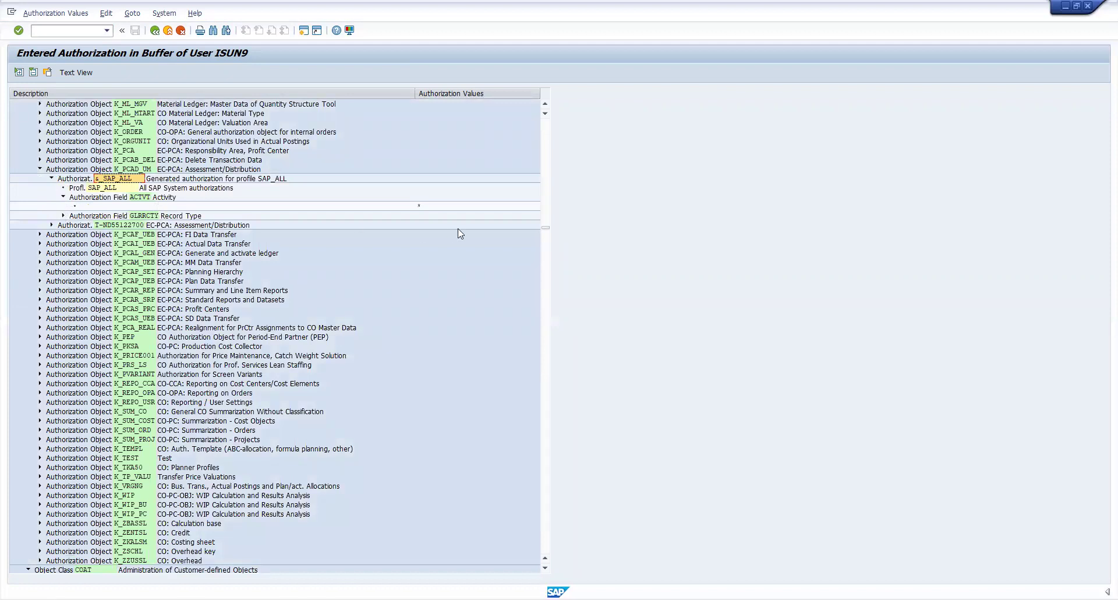
{"action": "left_click", "coordinate": [63, 216]}
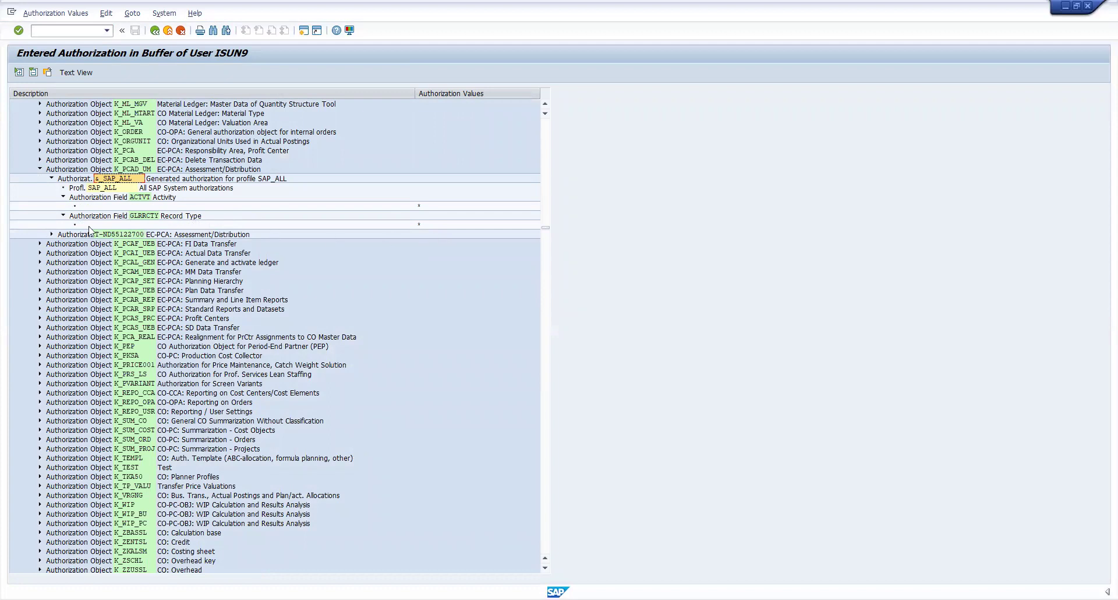
Step: Expand authorization T-ND55122700 under K_PCAD_UM and inspect its profile, role, and ACTVT and GLRRCTY values alongside &_SAP_ALL
{"action": "left_click", "coordinate": [51, 235]}
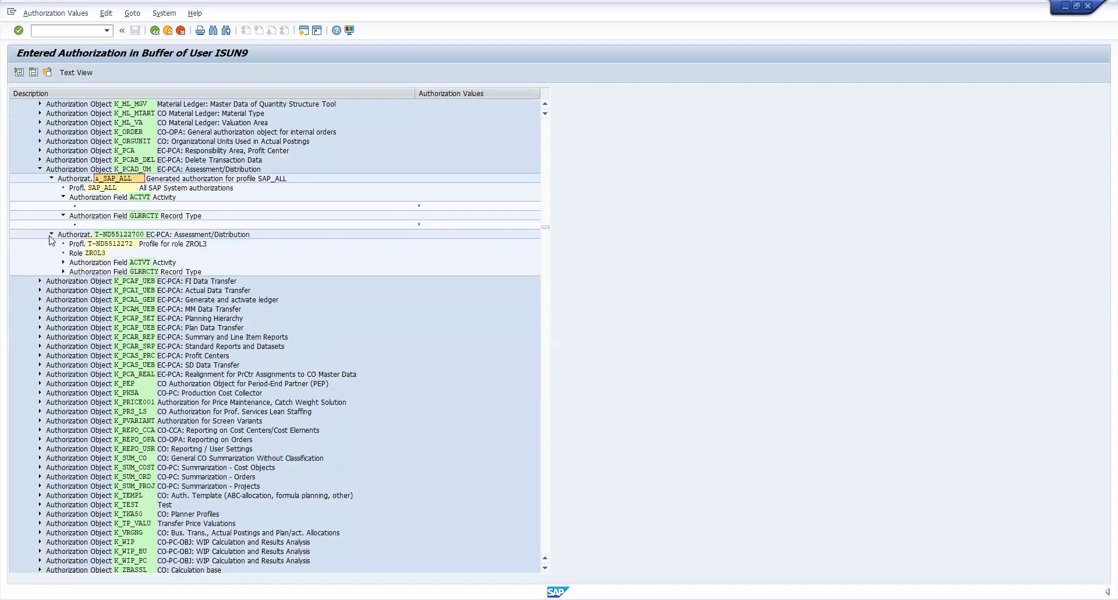
{"action": "left_click", "coordinate": [159, 235]}
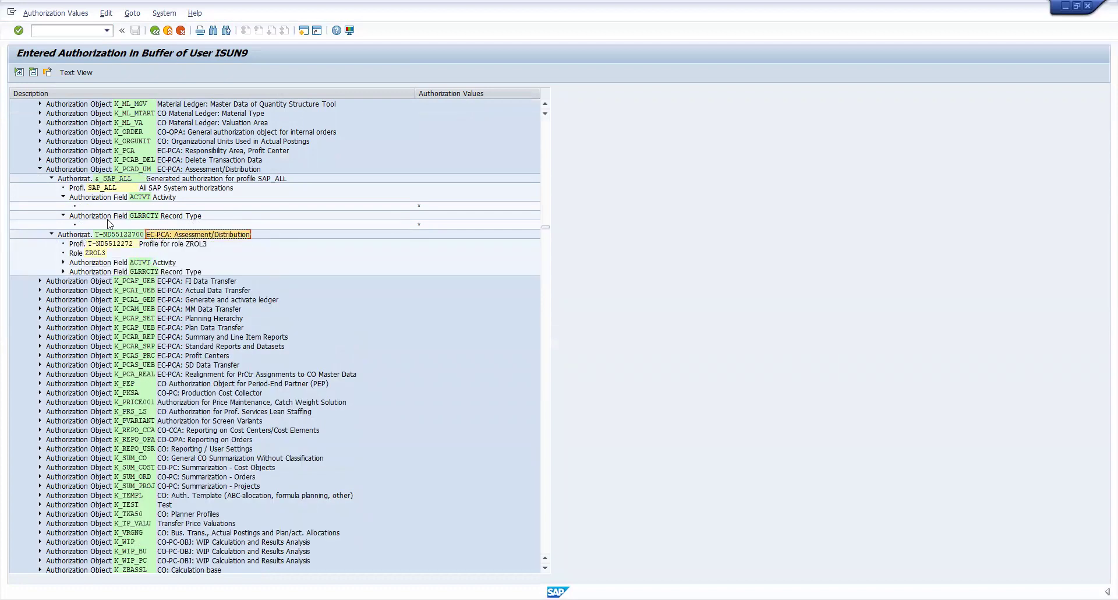
{"action": "left_click", "coordinate": [103, 188]}
{"action": "left_click", "coordinate": [105, 179]}
{"action": "left_click", "coordinate": [87, 180]}
{"action": "left_click", "coordinate": [117, 180]}
{"action": "left_click", "coordinate": [83, 235]}
{"action": "left_click", "coordinate": [113, 235]}
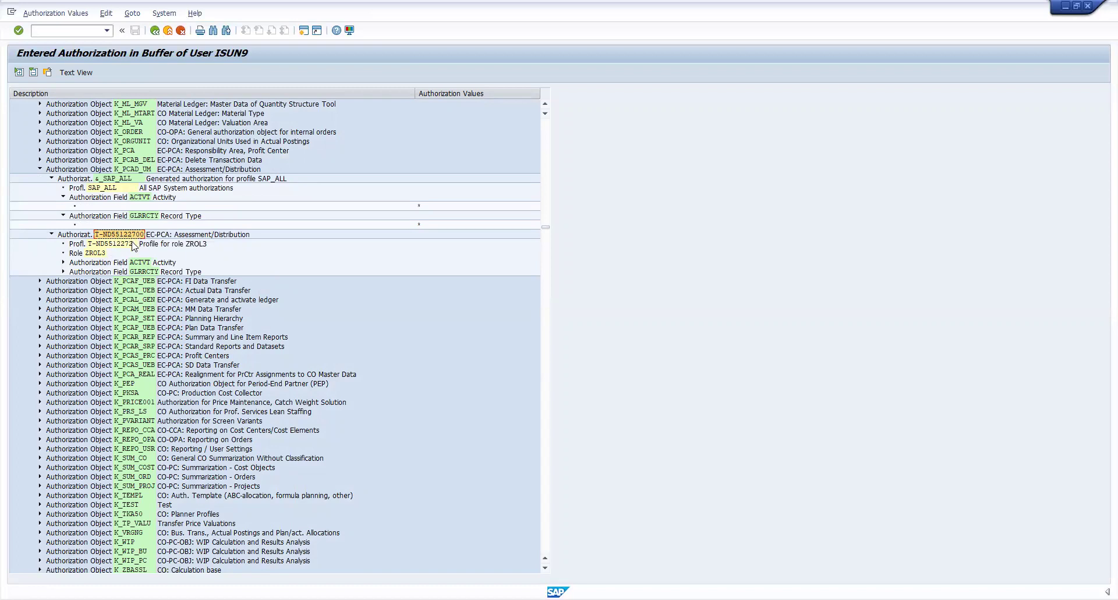
{"action": "left_click", "coordinate": [63, 262]}
{"action": "left_click", "coordinate": [63, 280]}
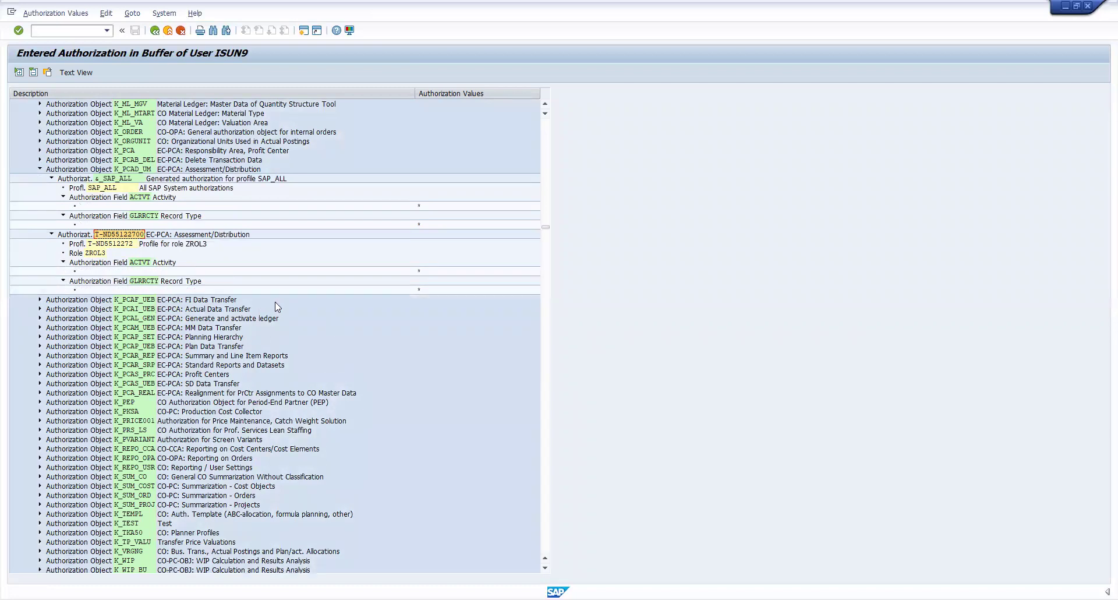
Step: Look up the user's authorization check in transaction SU53 by entering the user ID
{"action": "left_click", "coordinate": [58, 29]}
{"action": "type", "text": "/nsu53"}
{"action": "key", "text": "Return"}
{"action": "type", "text": "isun9"}
{"action": "key", "text": "Down"}
{"action": "key", "text": "Return"}
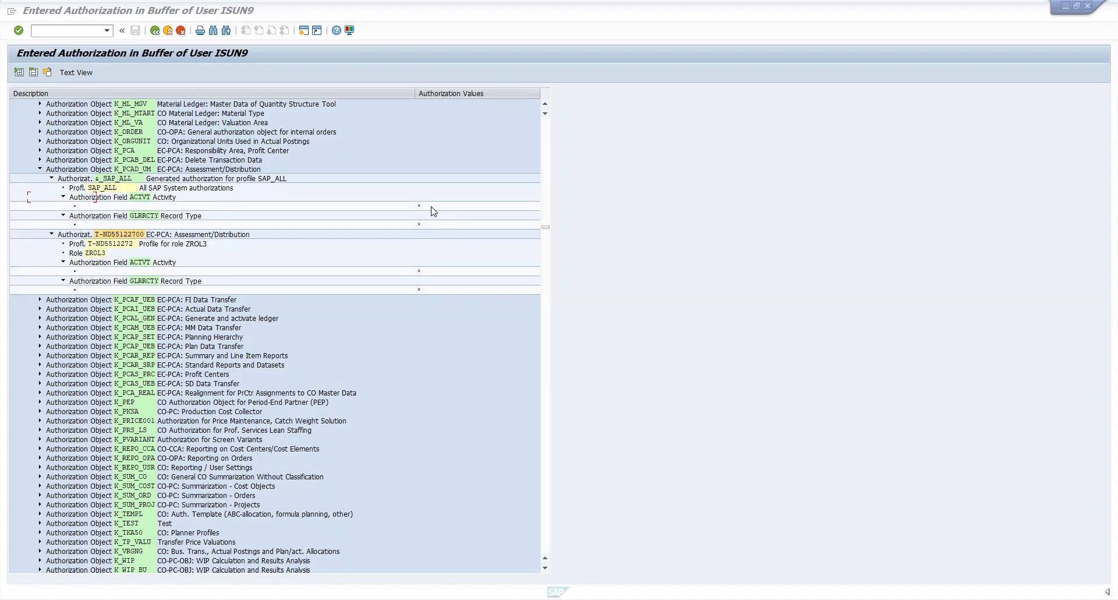
Step: Collapse authorization object K_PCAD_UM and return to the beginning of the user's authorization list
{"action": "scroll", "coordinate": [232, 245], "scroll_direction": "up", "scroll_amount": 3}
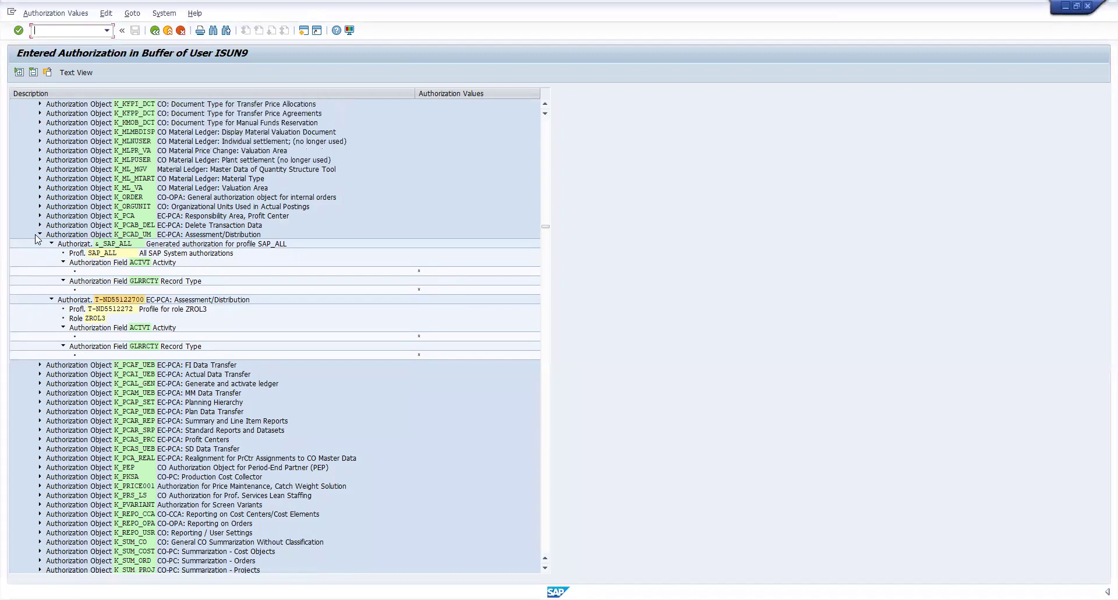
{"action": "left_click", "coordinate": [40, 234]}
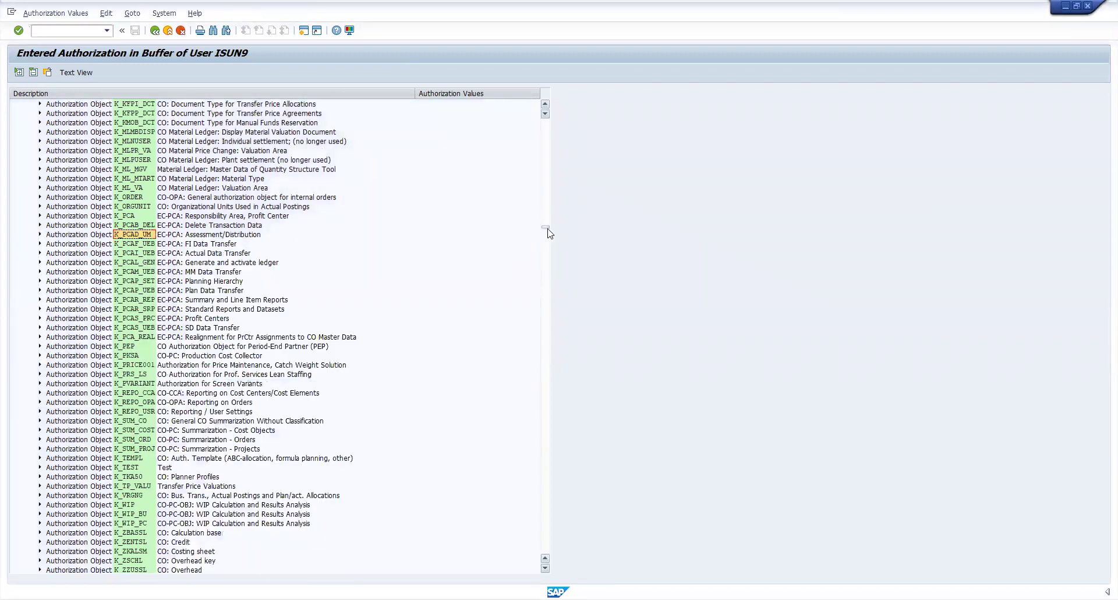
{"action": "left_click_drag", "start_coordinate": [547, 229], "coordinate": [544, 111]}
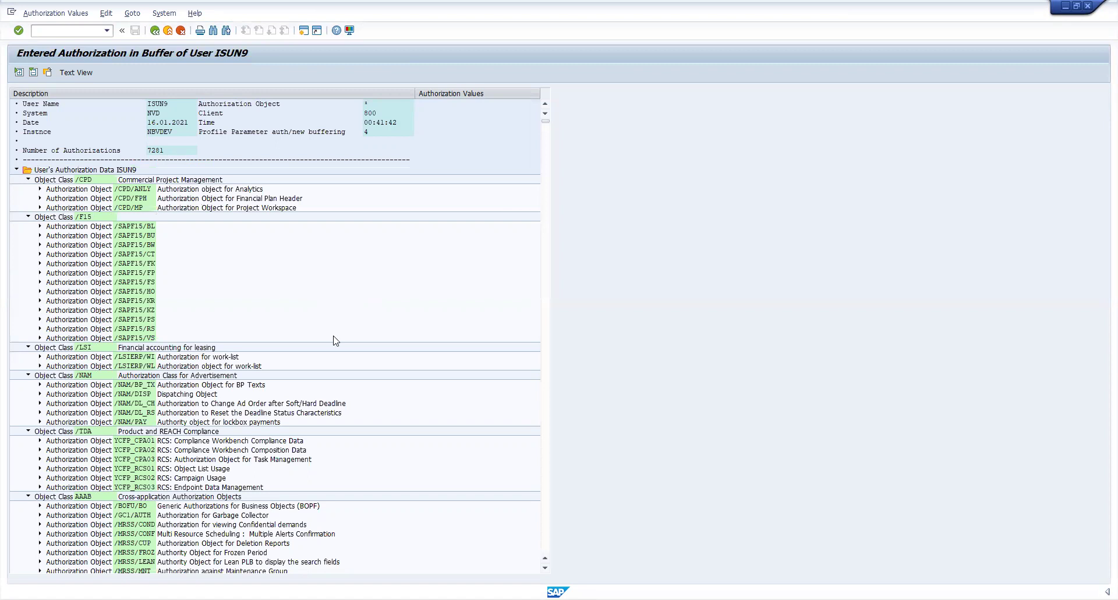
Step: Search the user's authorization list for the object S_USER_AGR
{"action": "scroll", "coordinate": [312, 407], "scroll_direction": "down", "scroll_amount": 3}
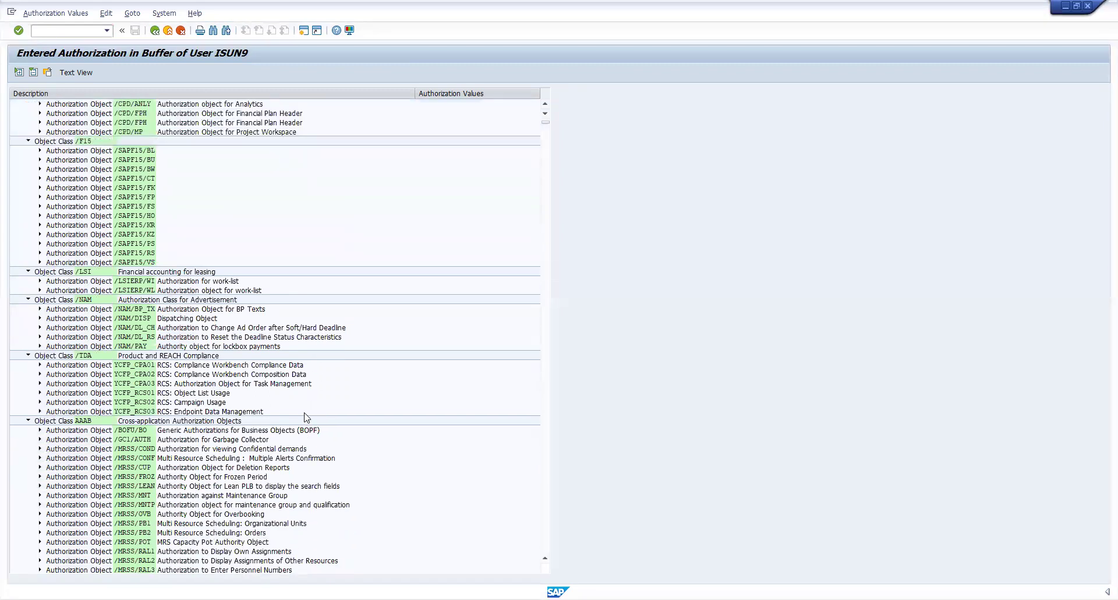
{"action": "scroll", "coordinate": [307, 418], "scroll_direction": "up", "scroll_amount": 3}
{"action": "left_click", "coordinate": [115, 301]}
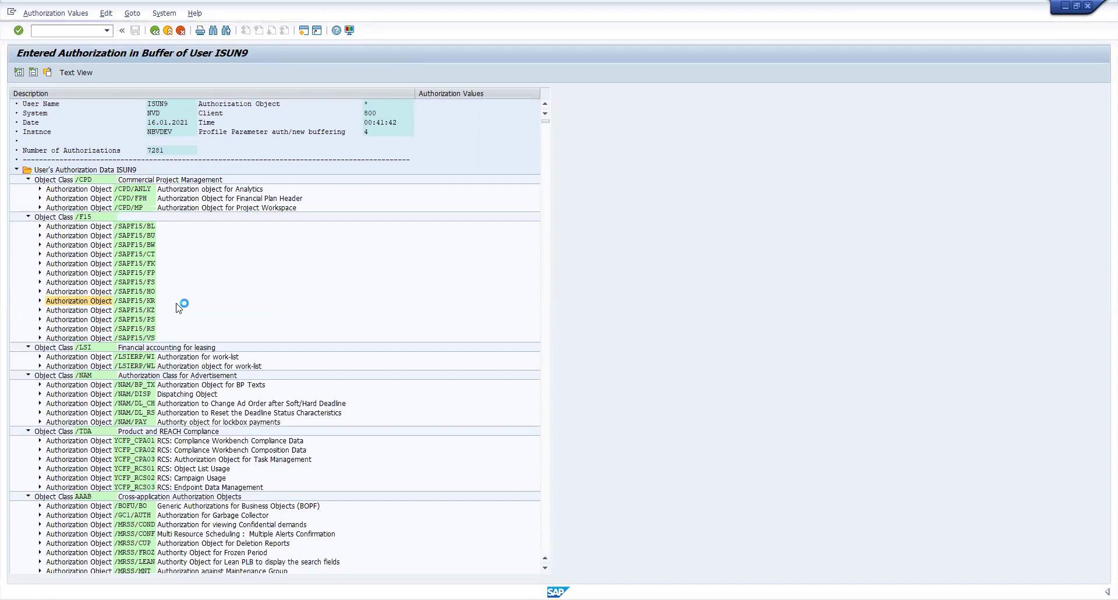
{"action": "key", "text": "ctrl+f"}
{"action": "type", "text": "S"}
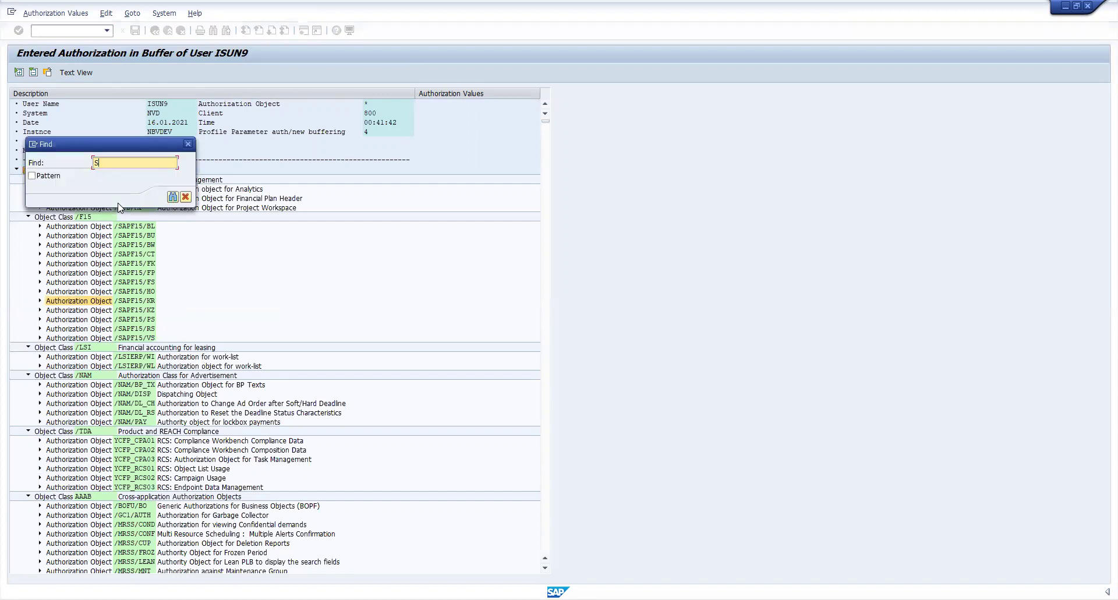
{"action": "type", "text": "_USER_AGR"}
{"action": "left_click", "coordinate": [173, 196]}
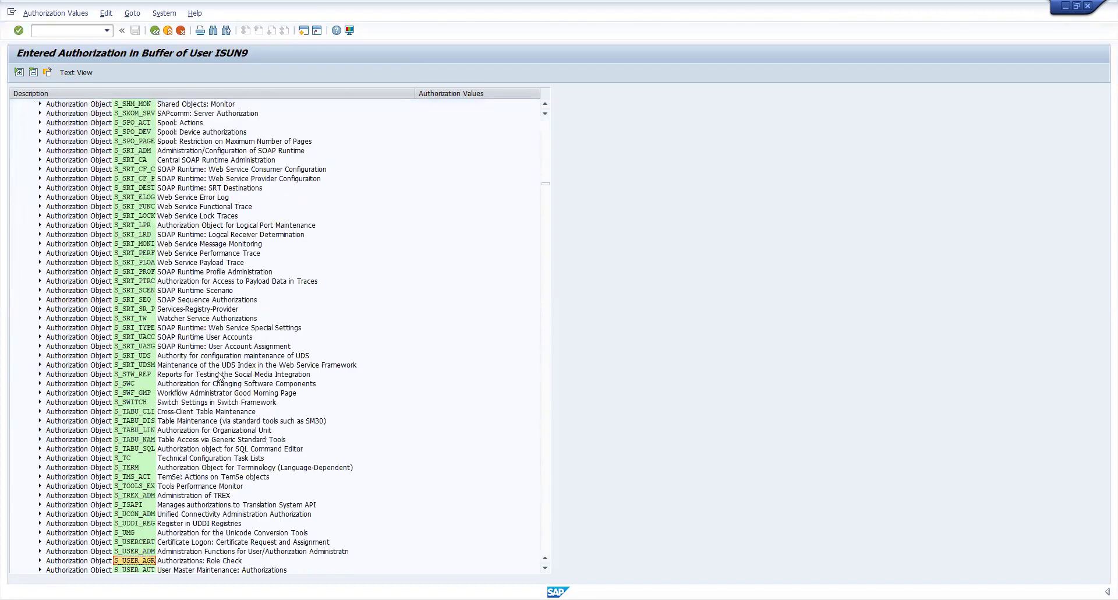
Step: Expand S_USER_AGR to inspect its authorizations, and expand &_SAP_ALL to show its profile and authorization fields
{"action": "scroll", "coordinate": [226, 424], "scroll_direction": "down", "scroll_amount": 6}
{"action": "scroll", "coordinate": [226, 423], "scroll_direction": "down", "scroll_amount": 4}
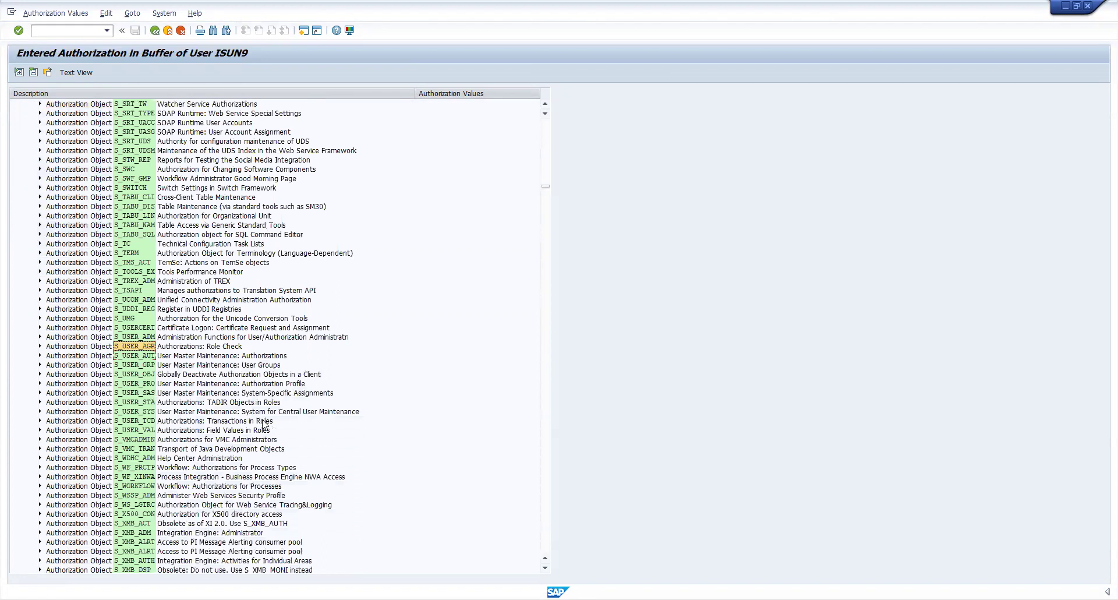
{"action": "left_click", "coordinate": [40, 290]}
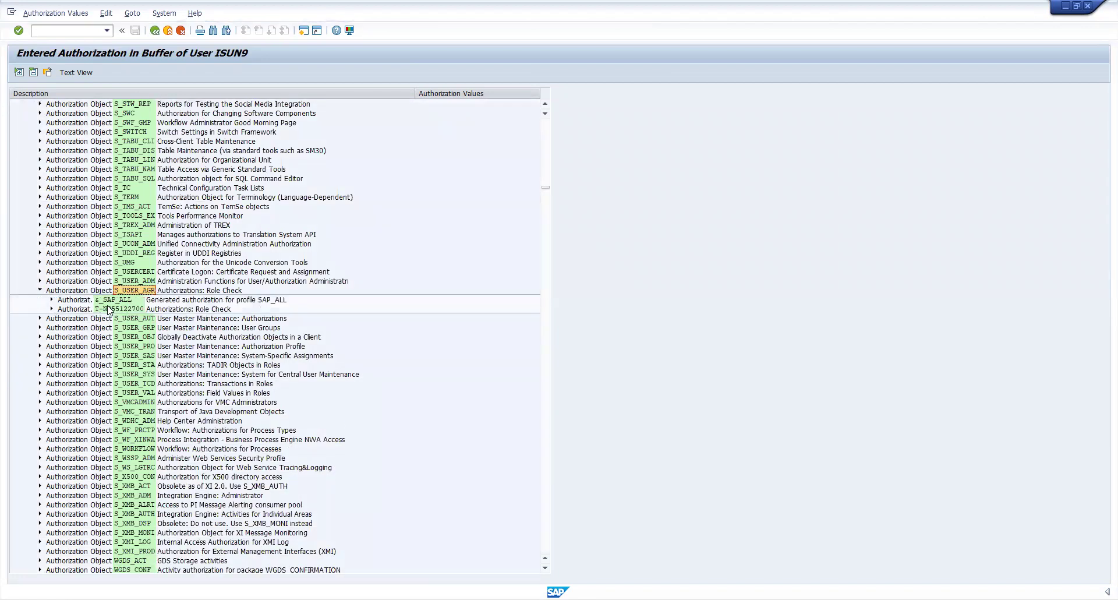
{"action": "left_click", "coordinate": [127, 309]}
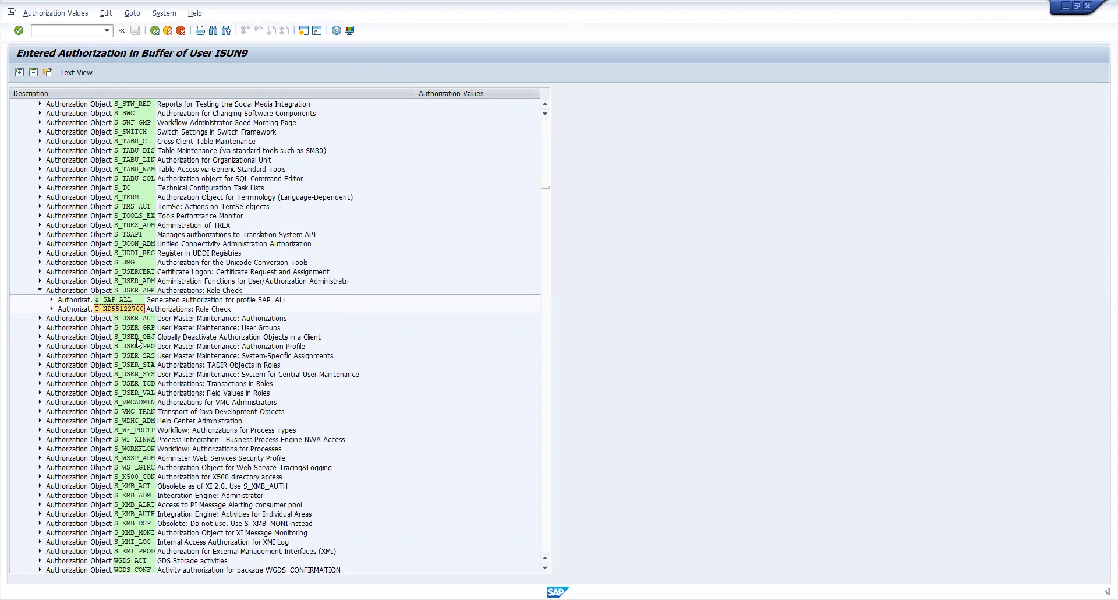
{"action": "left_click", "coordinate": [140, 291]}
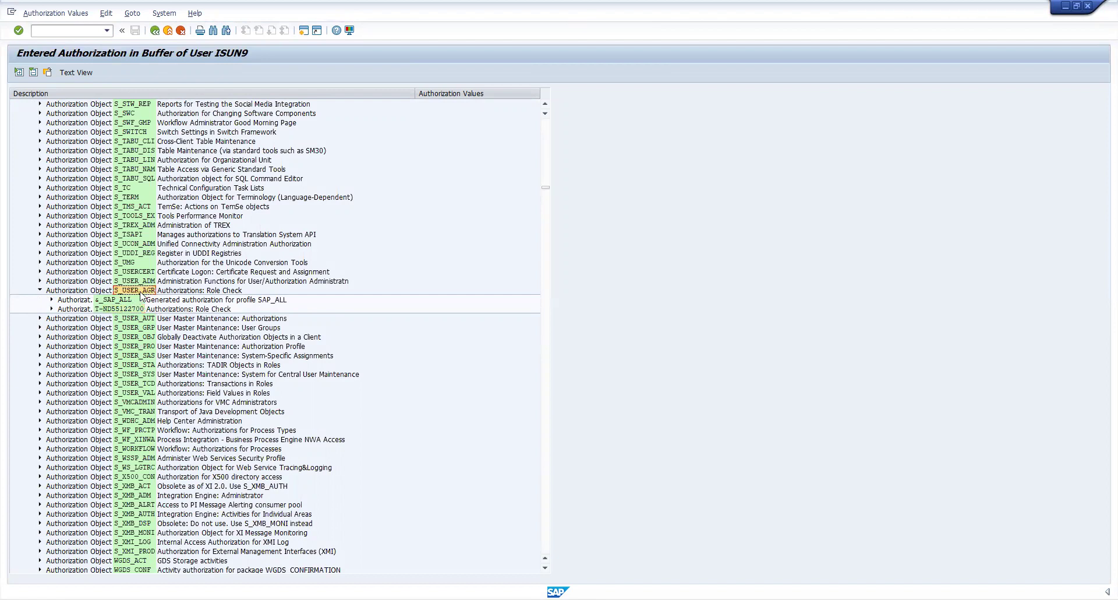
{"action": "left_click", "coordinate": [124, 308]}
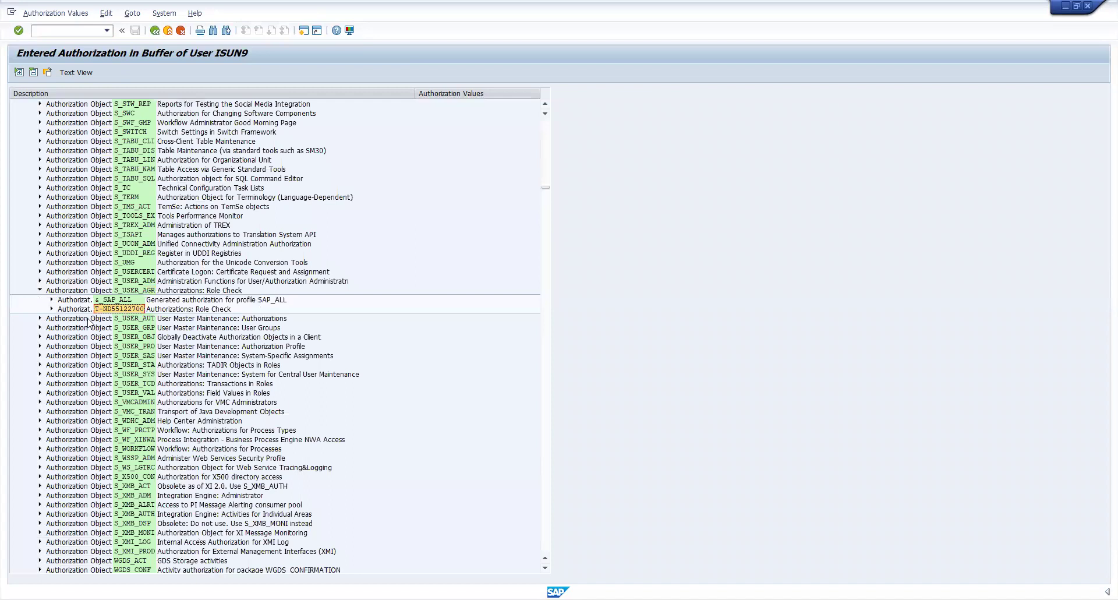
{"action": "left_click", "coordinate": [52, 300]}
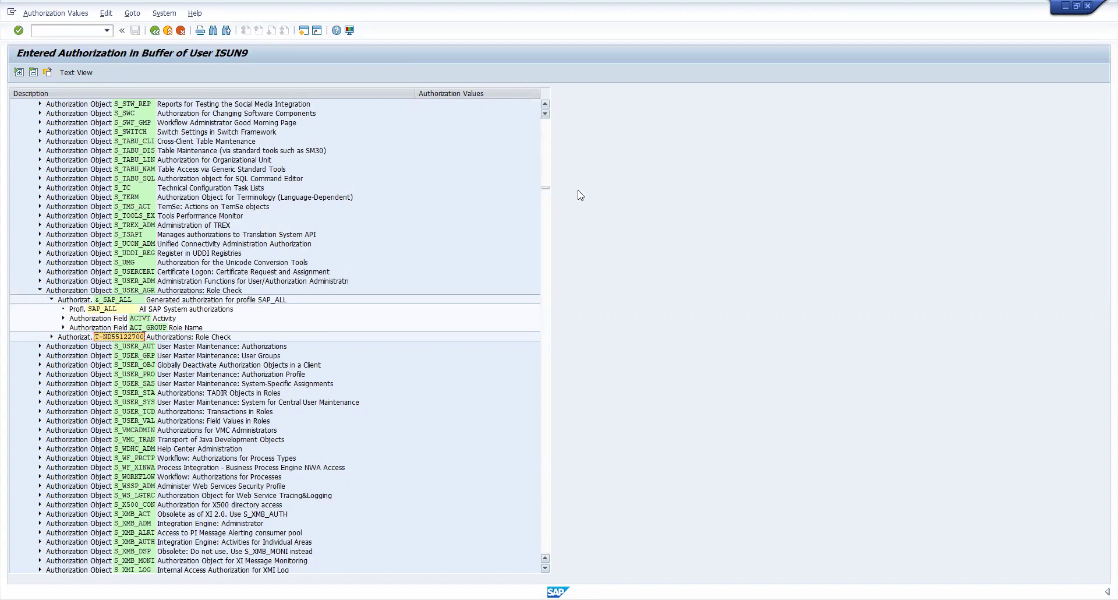
{"action": "left_click_drag", "start_coordinate": [546, 187], "coordinate": [549, 93]}
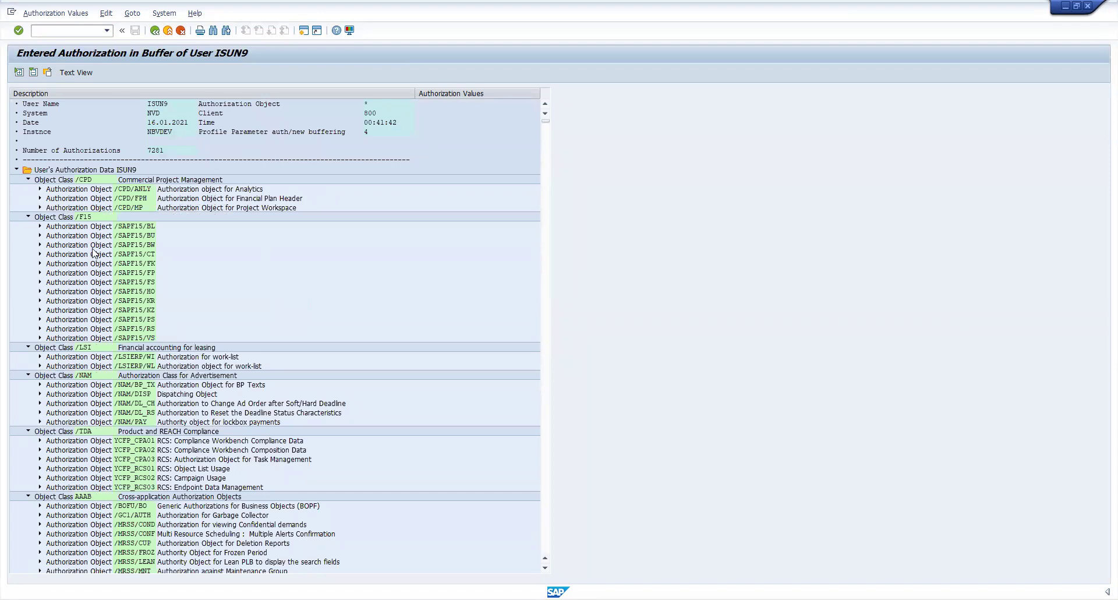
{"action": "left_click", "coordinate": [39, 14]}
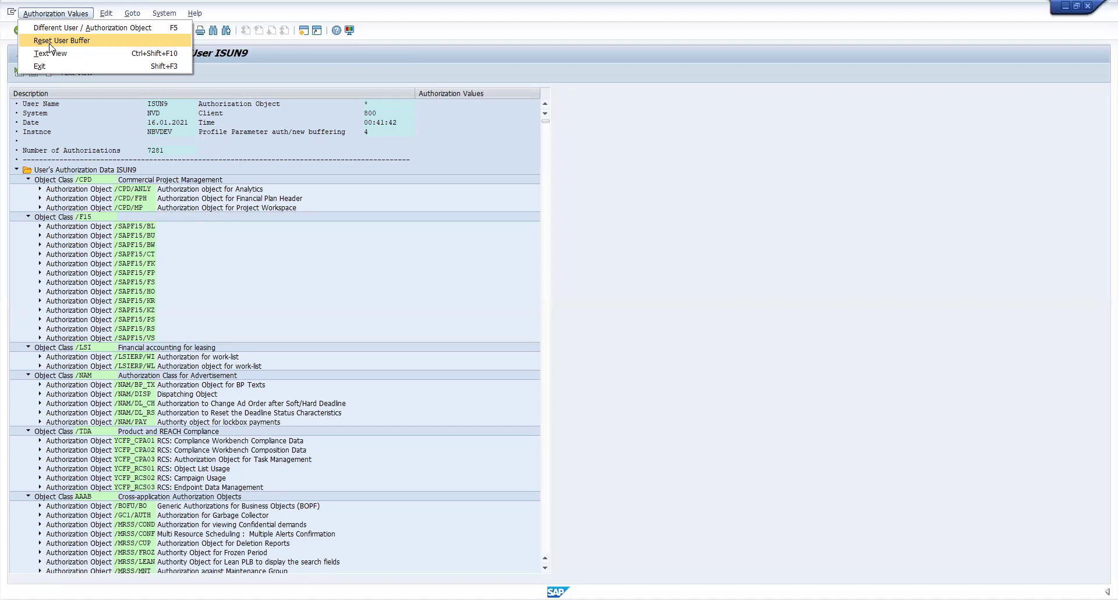
{"action": "left_click", "coordinate": [56, 47]}
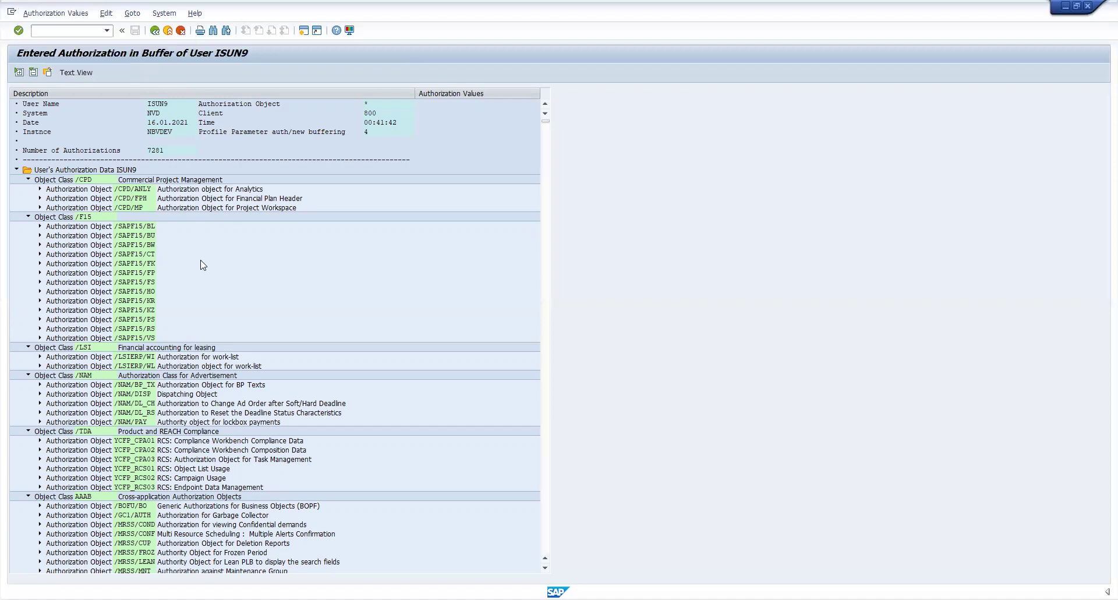
{"action": "left_click", "coordinate": [56, 12]}
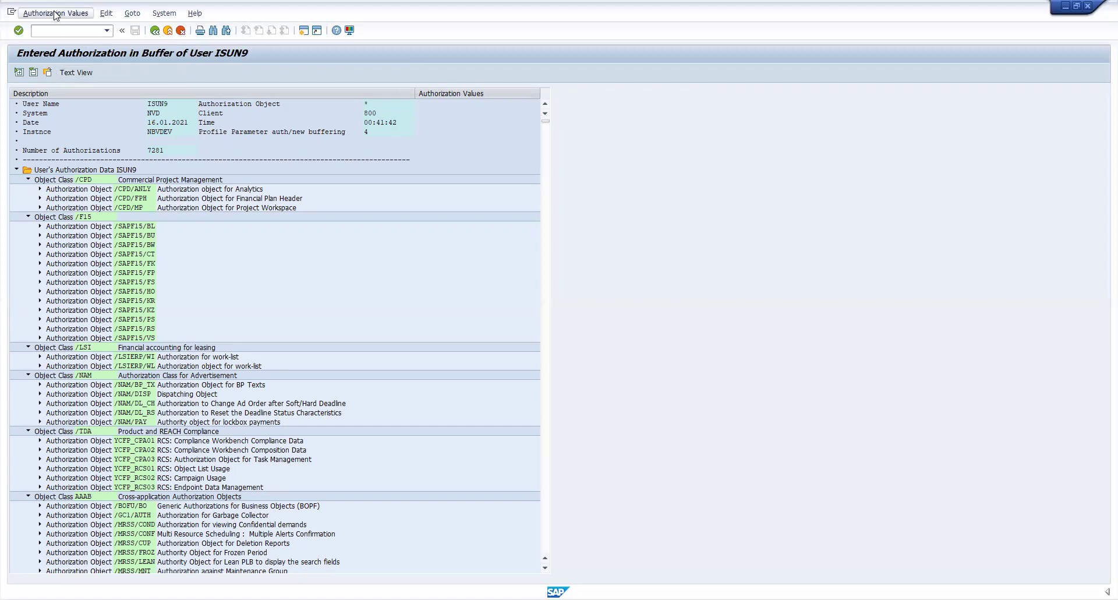
{"action": "left_click", "coordinate": [143, 207]}
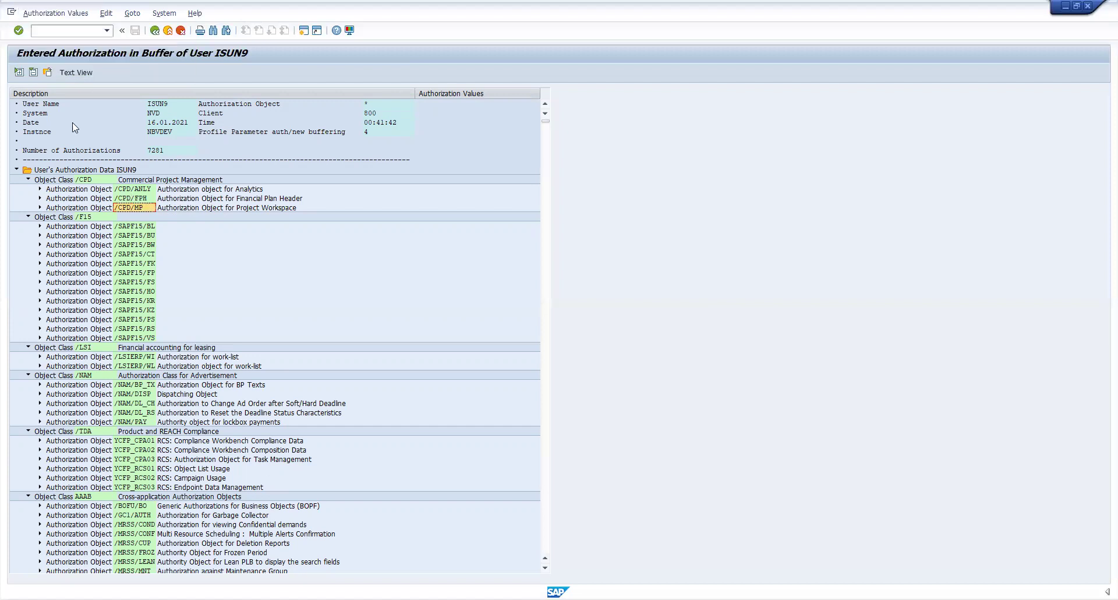
Step: Try to display the buffered authorizations of user test_123 for all authorization objects (*)
{"action": "left_click", "coordinate": [48, 73]}
{"action": "key", "text": "BackSpace"}
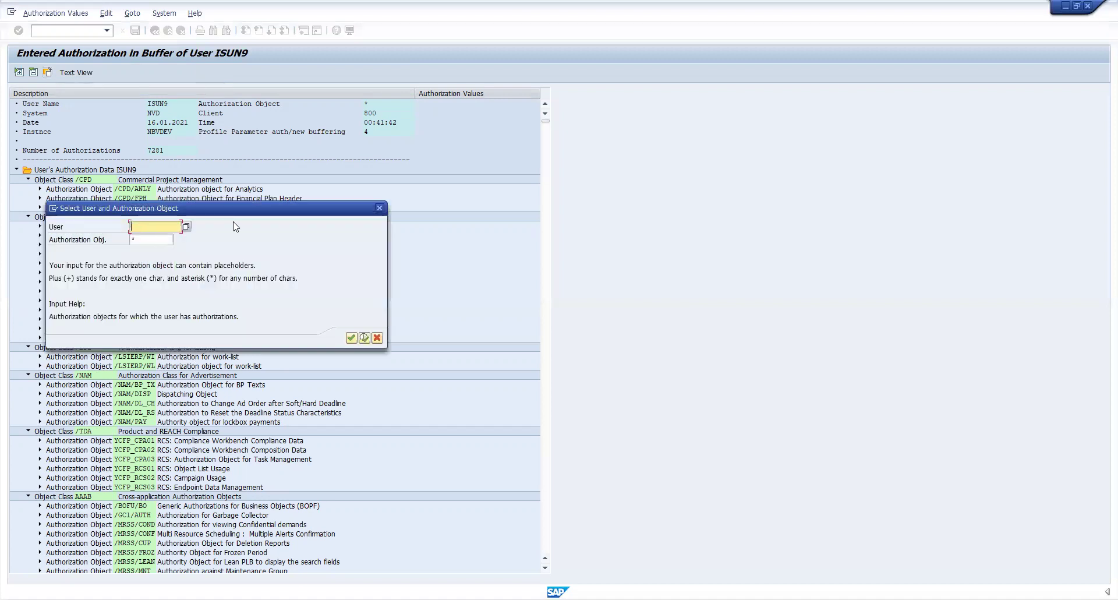
{"action": "type", "text": "test"}
{"action": "left_click", "coordinate": [151, 239]}
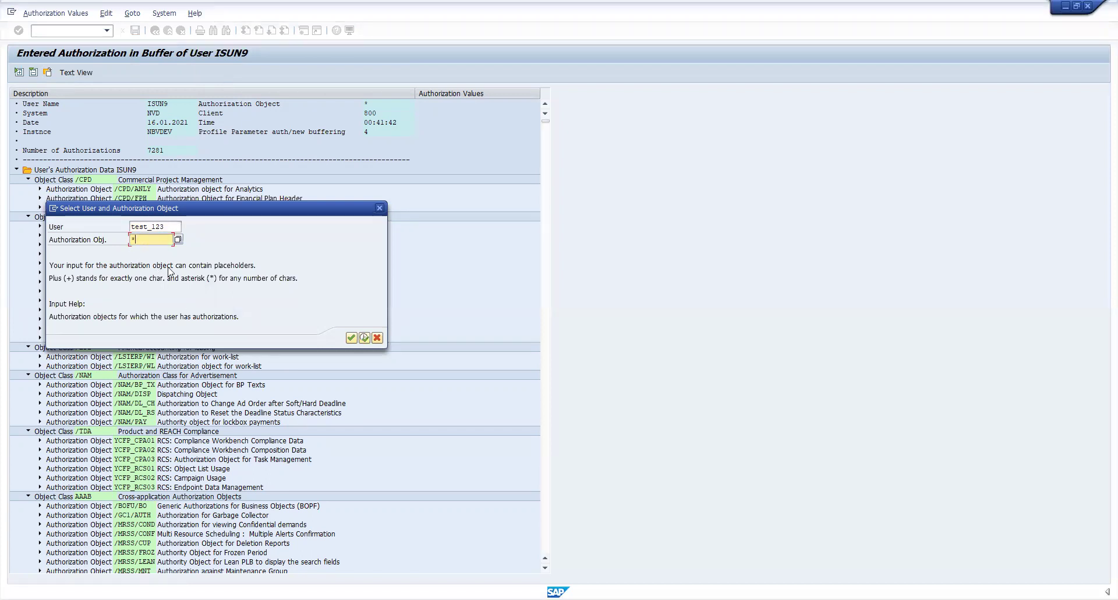
{"action": "left_click", "coordinate": [167, 229]}
{"action": "left_click", "coordinate": [365, 338]}
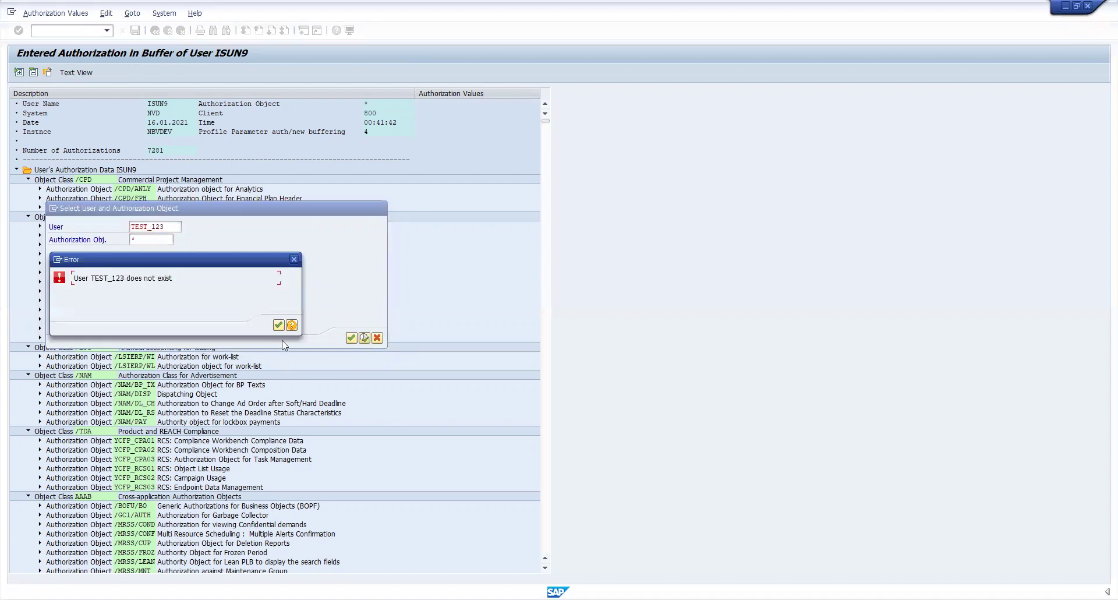
{"action": "left_click", "coordinate": [278, 325]}
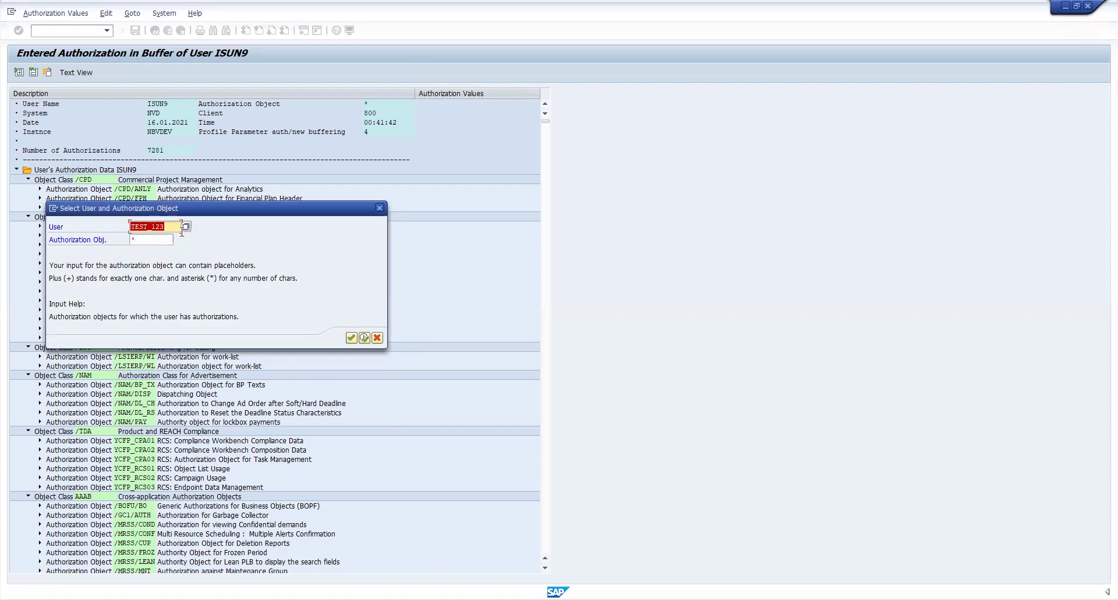
Step: Find users matching test*, select TEST123, and display that user's buffered authorizations for all objects (*)
{"action": "left_click", "coordinate": [186, 227]}
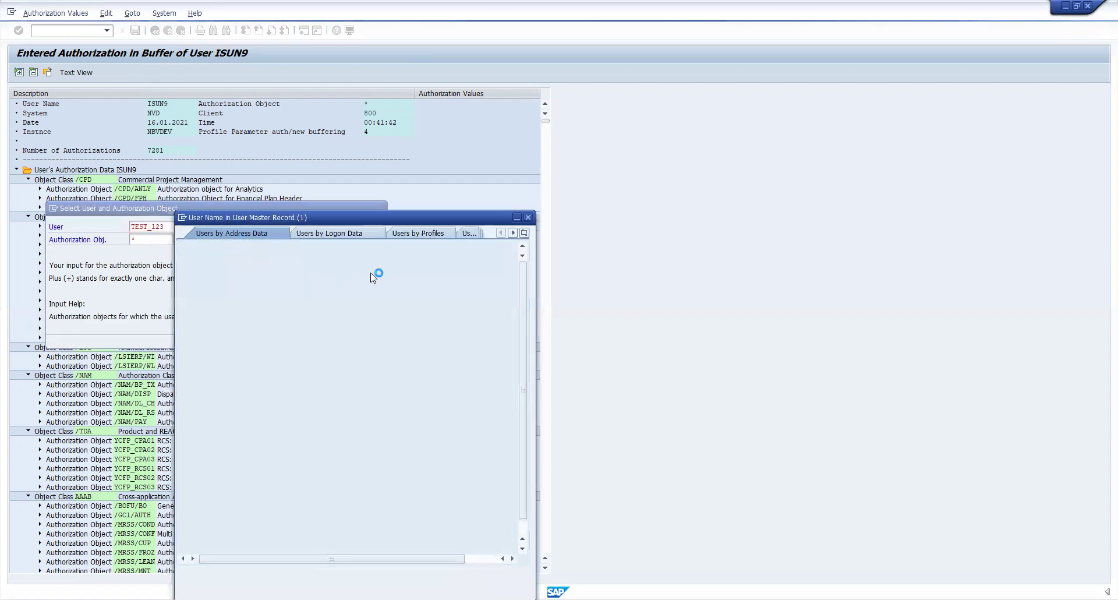
{"action": "type", "text": "test*"}
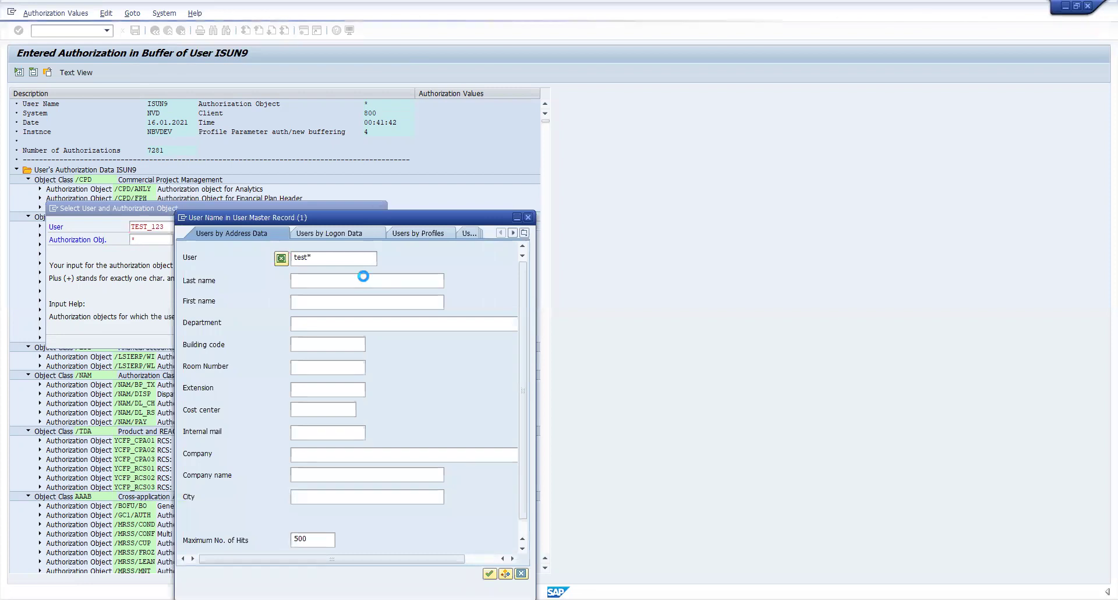
{"action": "key", "text": "Return"}
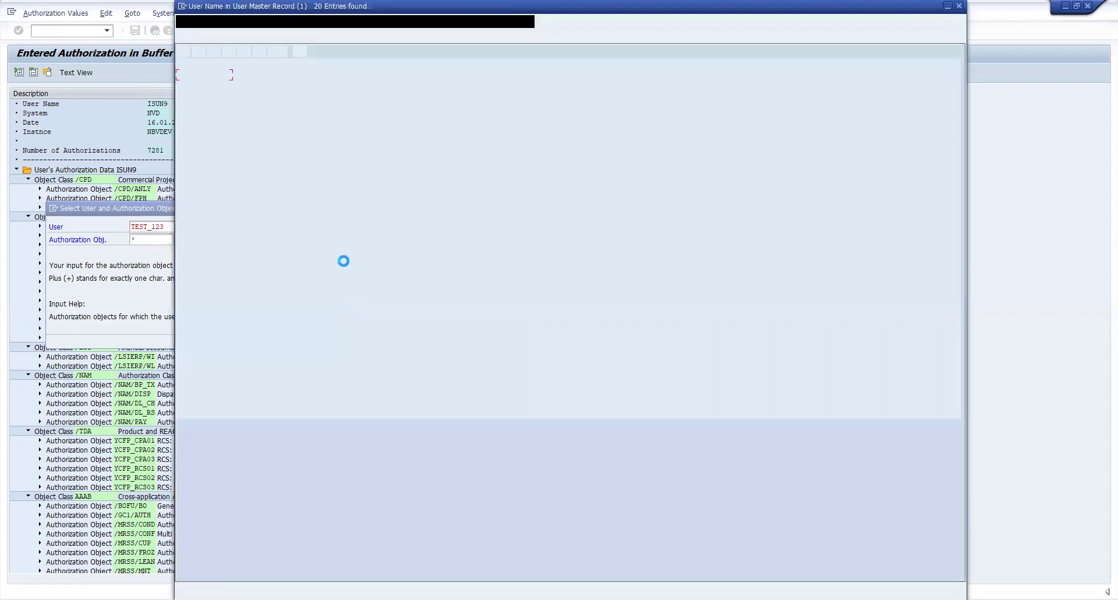
{"action": "left_click", "coordinate": [196, 198]}
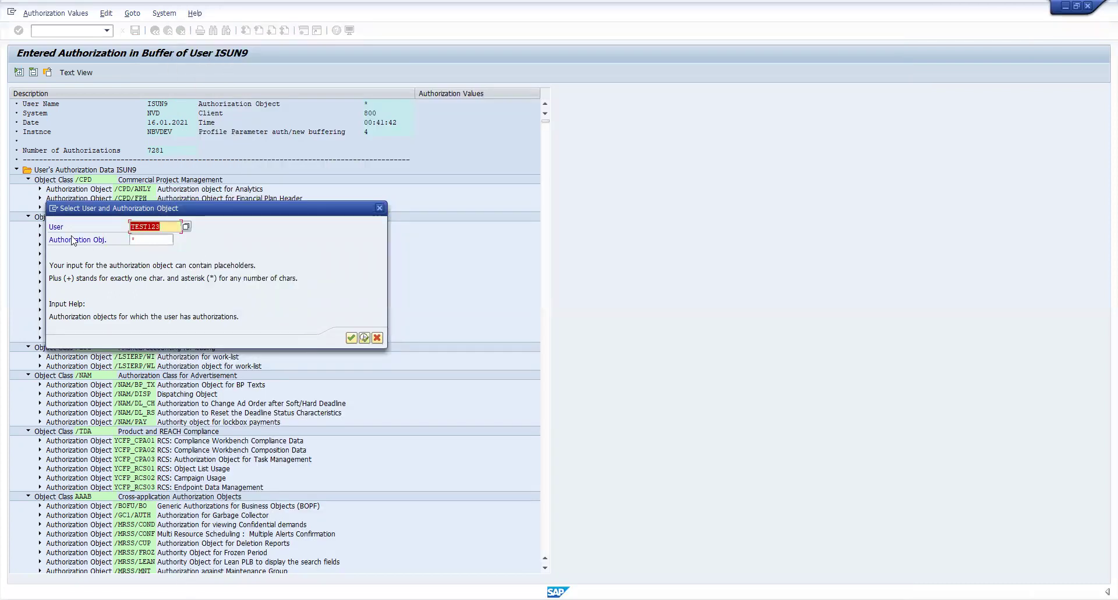
{"action": "left_click", "coordinate": [158, 240]}
{"action": "left_click", "coordinate": [364, 338]}
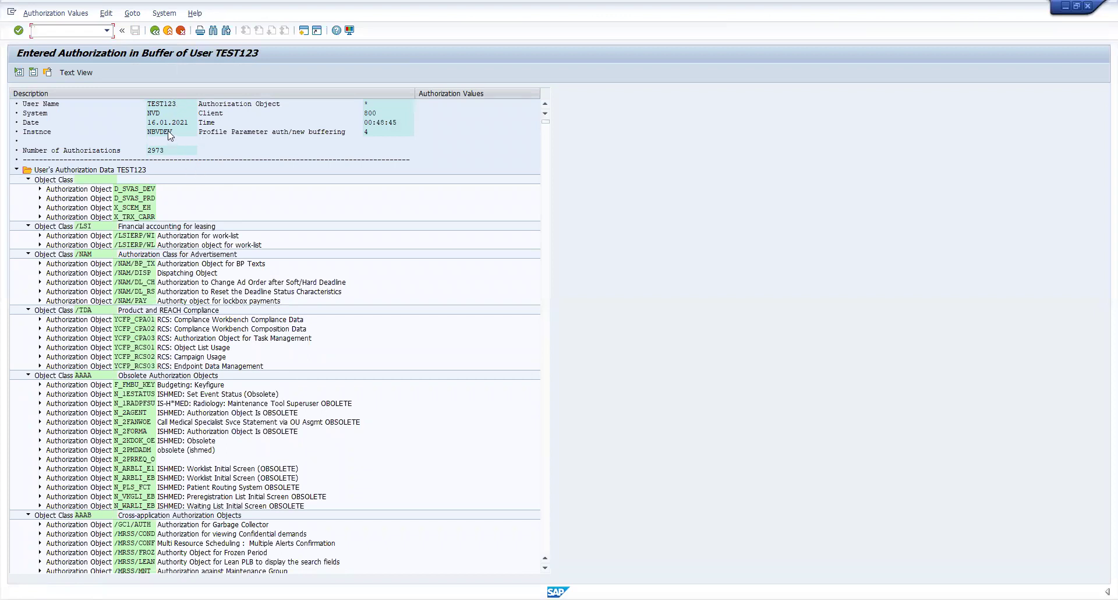
Step: Review the number of authorizations and the object list of user TEST123, and reset the user buffer
{"action": "left_click", "coordinate": [160, 150]}
{"action": "scroll", "coordinate": [96, 516], "scroll_direction": "down", "scroll_amount": 2}
{"action": "scroll", "coordinate": [96, 515], "scroll_direction": "down", "scroll_amount": 8}
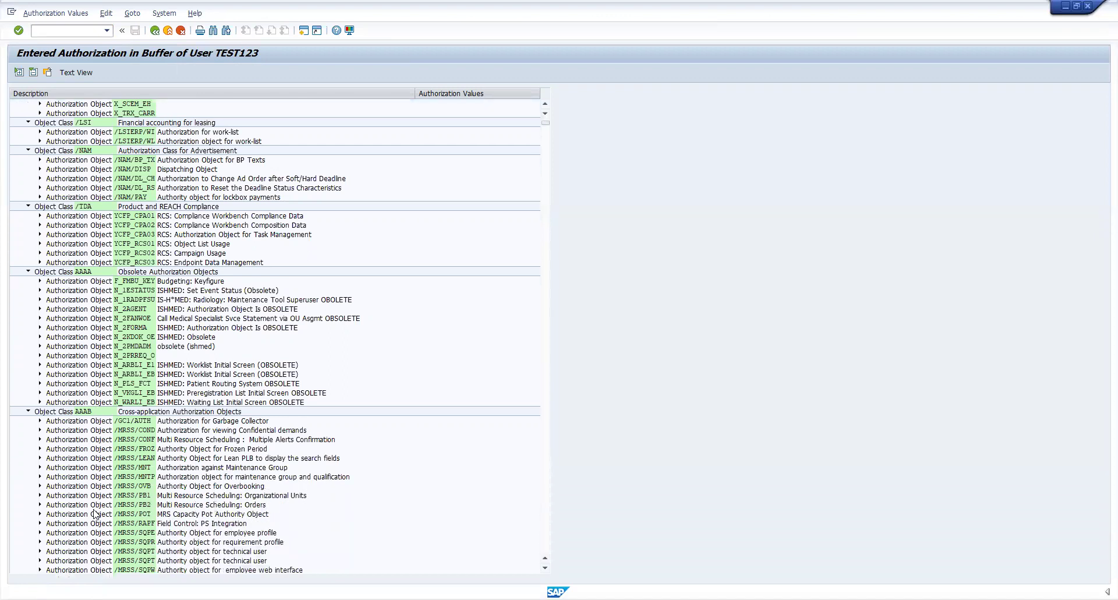
{"action": "scroll", "coordinate": [92, 523], "scroll_direction": "up", "scroll_amount": 7}
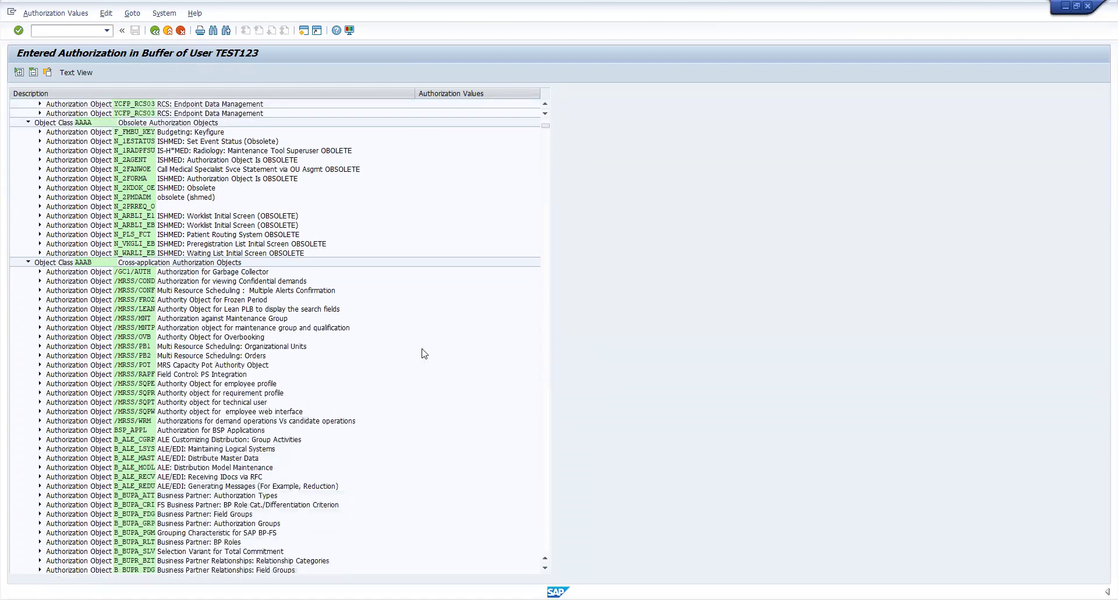
{"action": "scroll", "coordinate": [546, 123], "scroll_direction": "up", "scroll_amount": 3}
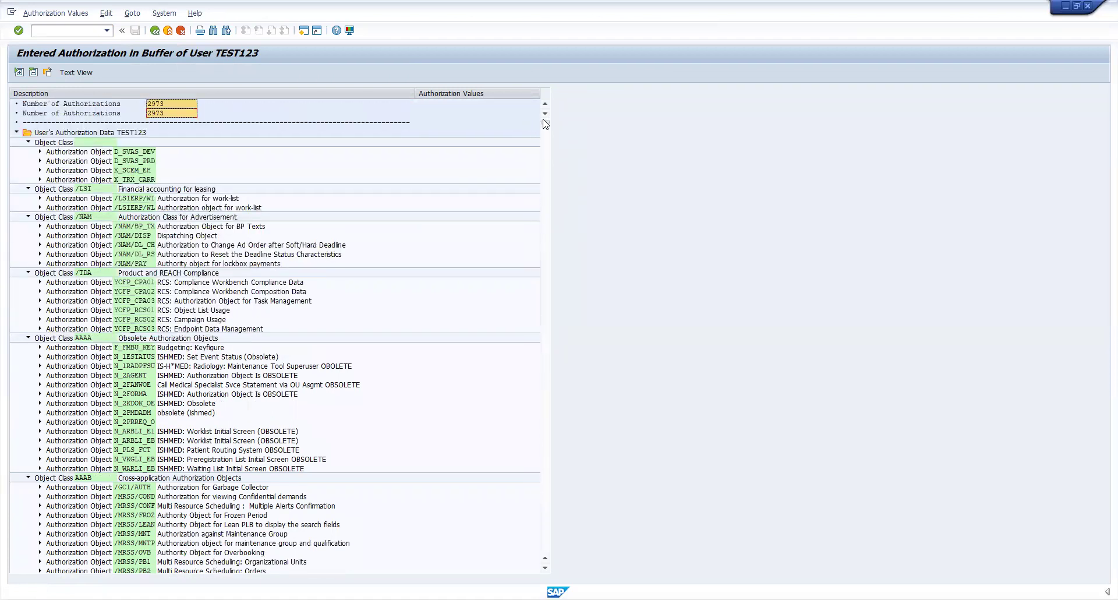
{"action": "left_click", "coordinate": [58, 13]}
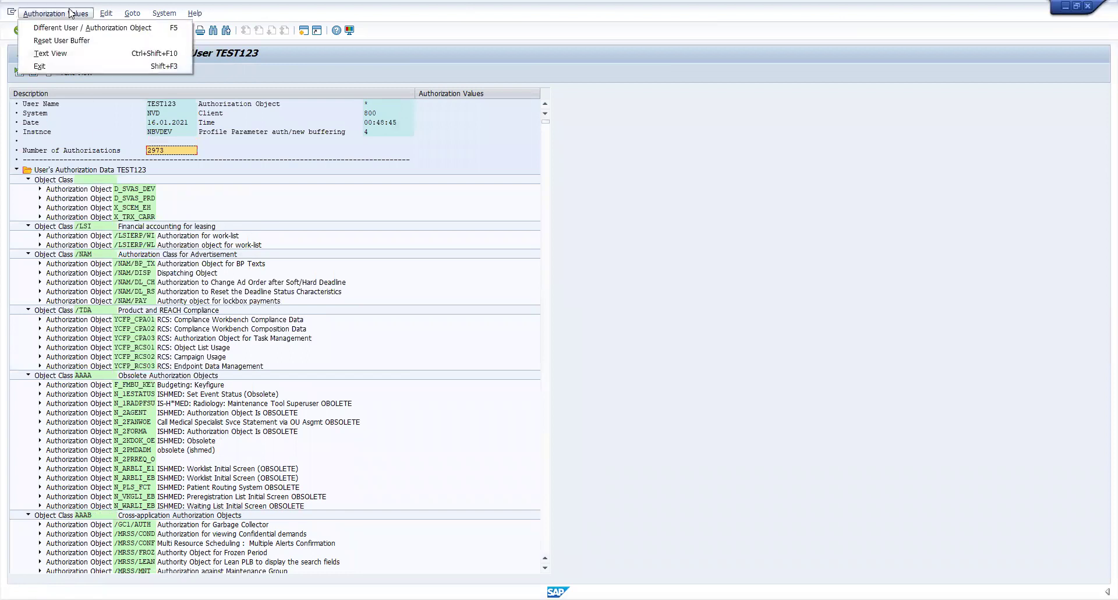
{"action": "left_click", "coordinate": [49, 41]}
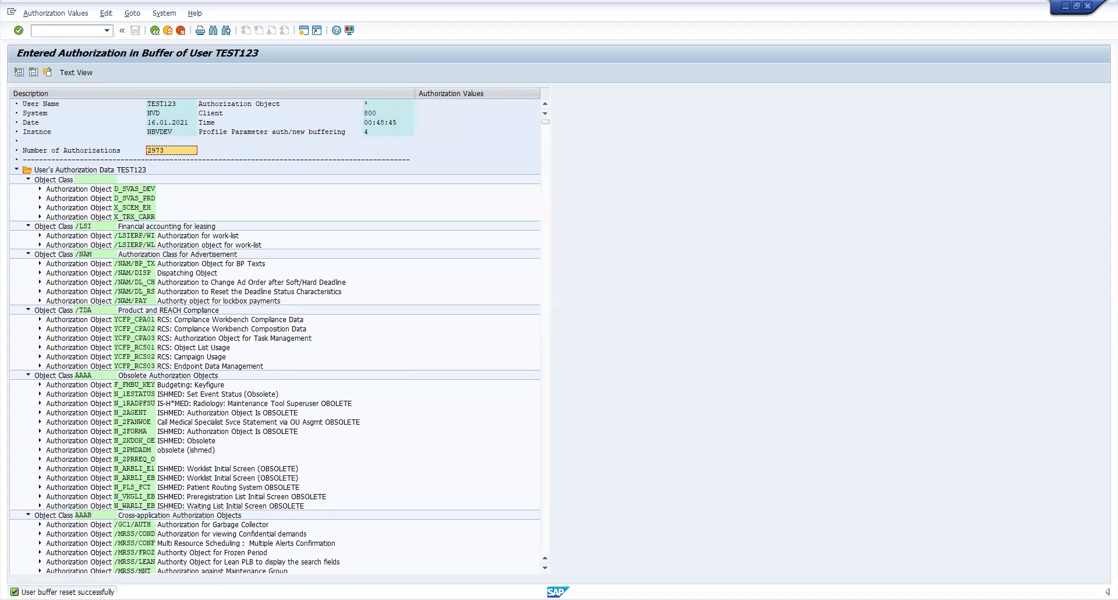
Step: Restrict the buffer display of user TEST123 to authorization object S_USER_AGR and expand the object to list its authorizations
{"action": "left_click", "coordinate": [48, 71]}
{"action": "left_click", "coordinate": [145, 239]}
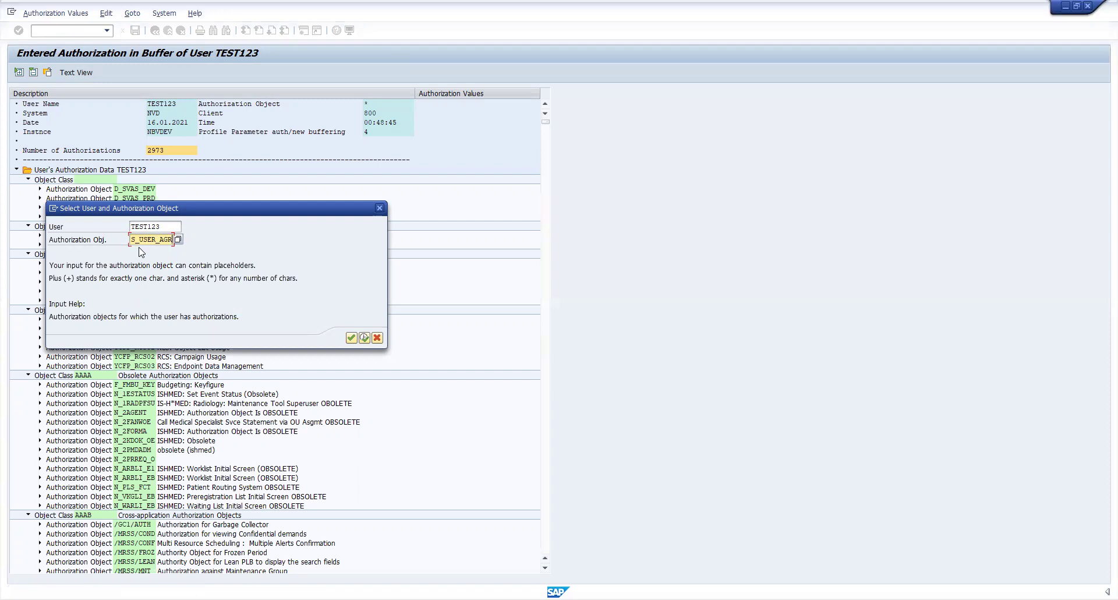
{"action": "left_click", "coordinate": [364, 338]}
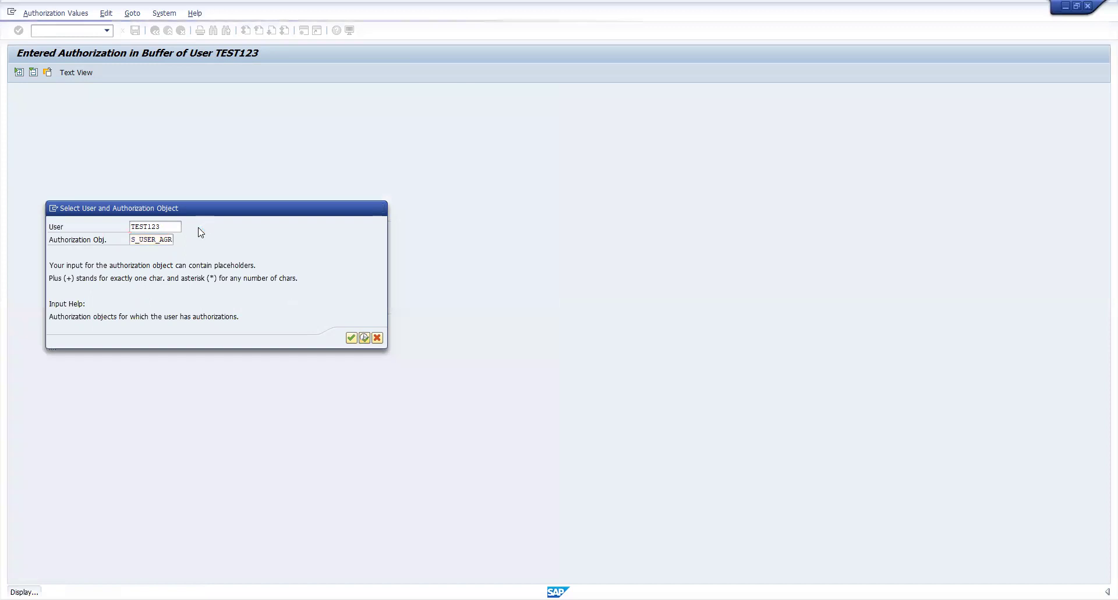
{"action": "left_click", "coordinate": [40, 189]}
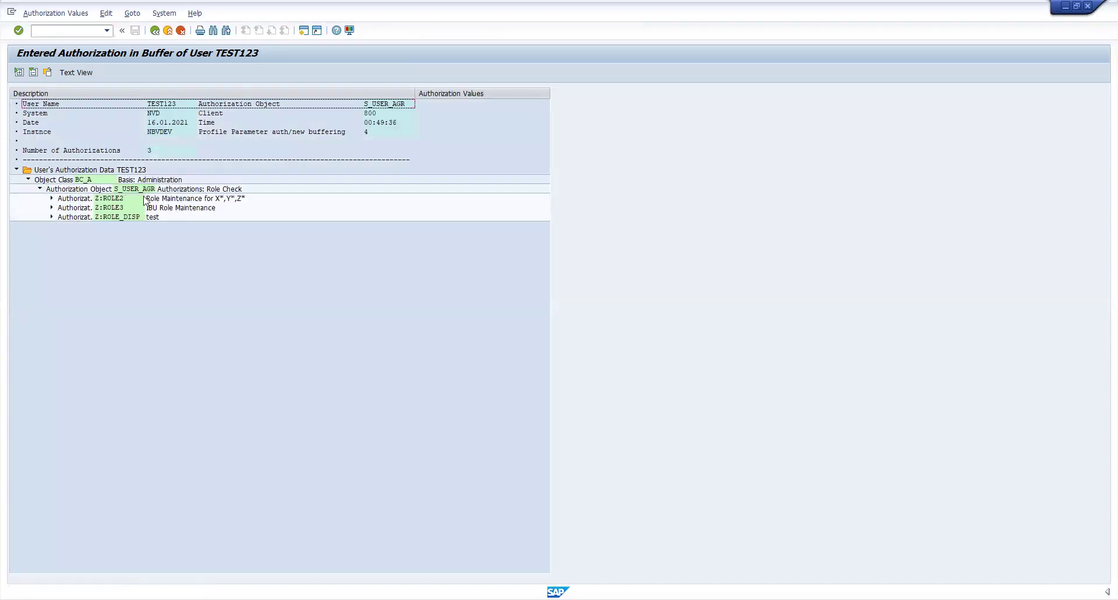
{"action": "left_click", "coordinate": [125, 208]}
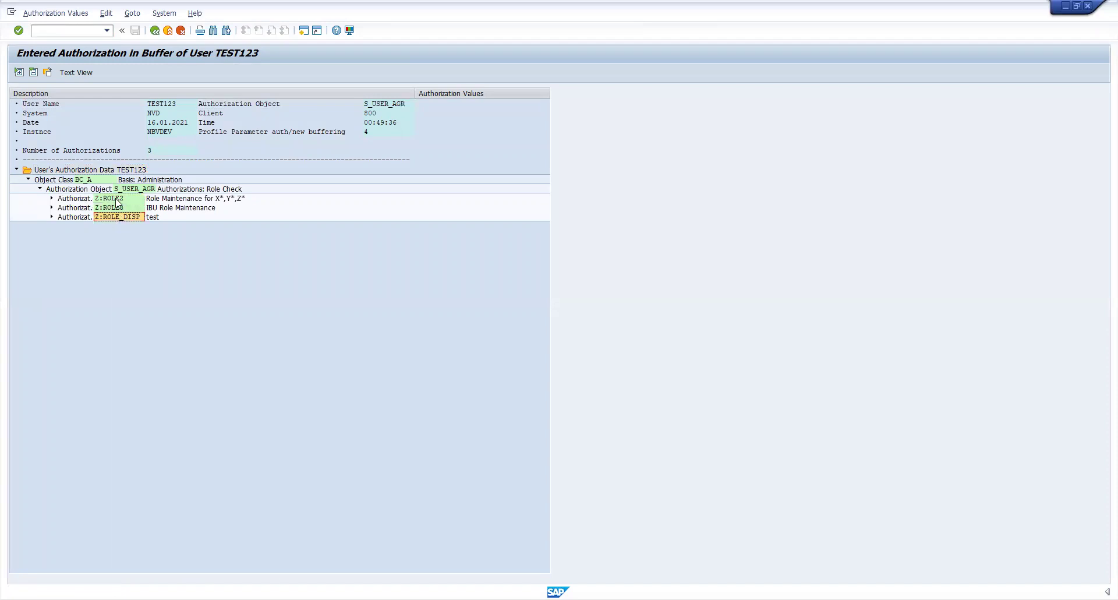
{"action": "left_click", "coordinate": [143, 190]}
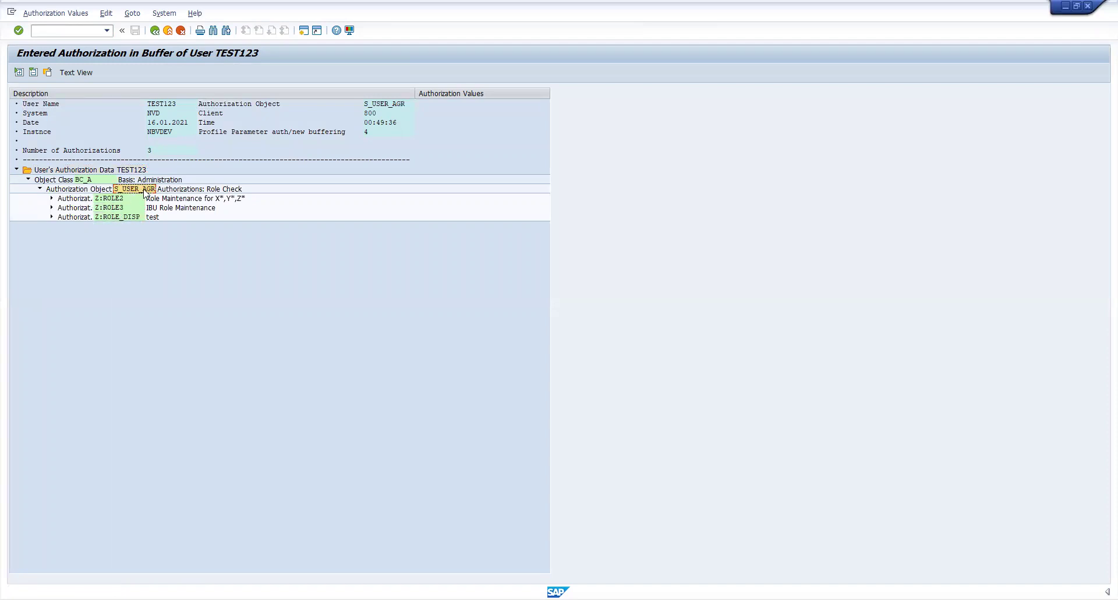
Step: Expand authorizations Z:ROLE2, Z:ROLE_DISP and Z:ROLE3 together with their ACTVT and ACT_GROUP fields to show the authorization values
{"action": "left_click", "coordinate": [52, 198]}
{"action": "left_click", "coordinate": [64, 217]}
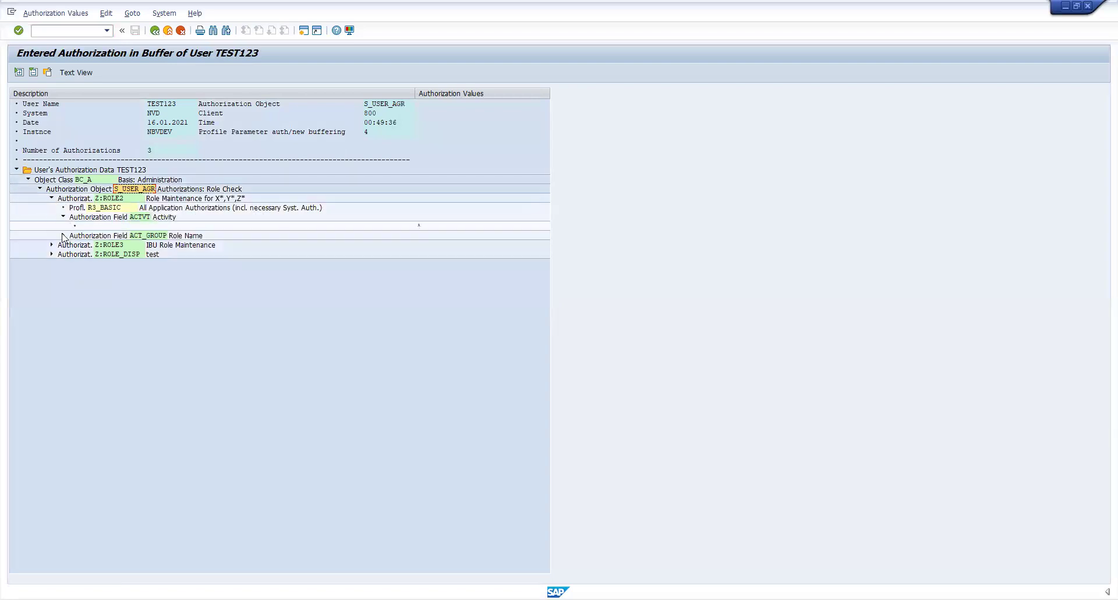
{"action": "left_click", "coordinate": [63, 235]}
{"action": "left_click", "coordinate": [52, 263]}
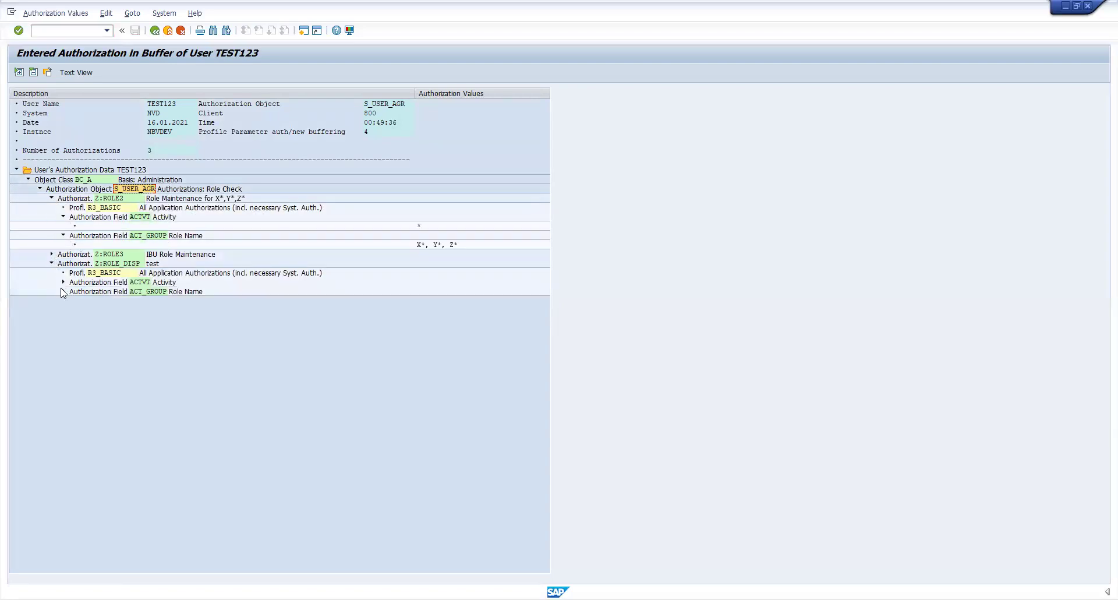
{"action": "left_click", "coordinate": [64, 282]}
{"action": "left_click", "coordinate": [63, 301]}
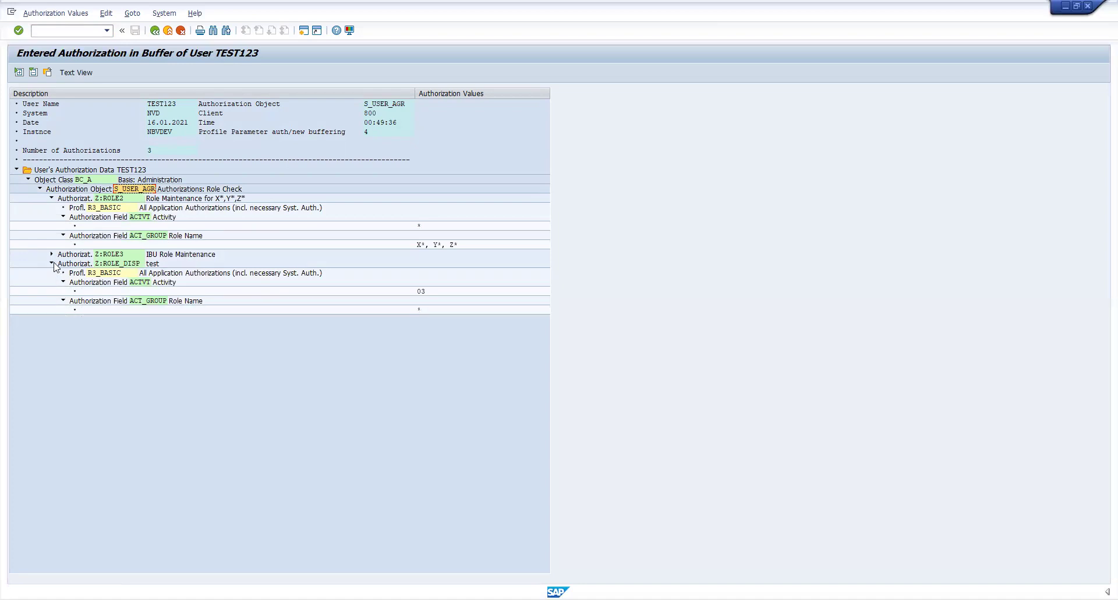
{"action": "left_click", "coordinate": [52, 254]}
{"action": "left_click", "coordinate": [64, 272]}
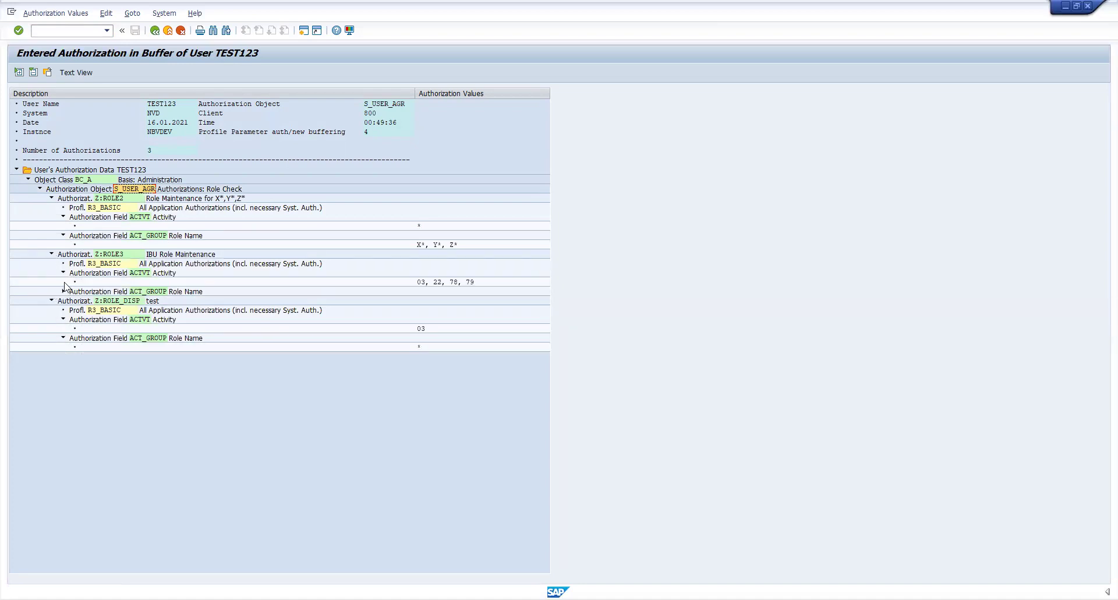
{"action": "left_click", "coordinate": [63, 291]}
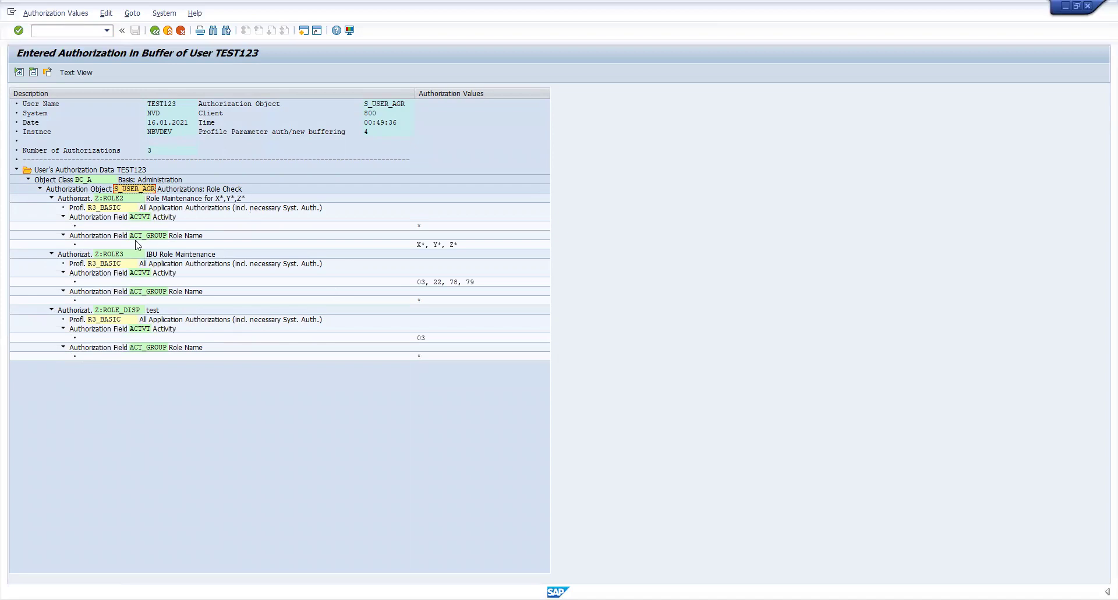
Step: Examine the profile, activity and role name values of S_USER_AGR authorizations Z:ROLE2 and Z:ROLE3, and locate Z:ROLE_DISP
{"action": "left_click", "coordinate": [114, 208]}
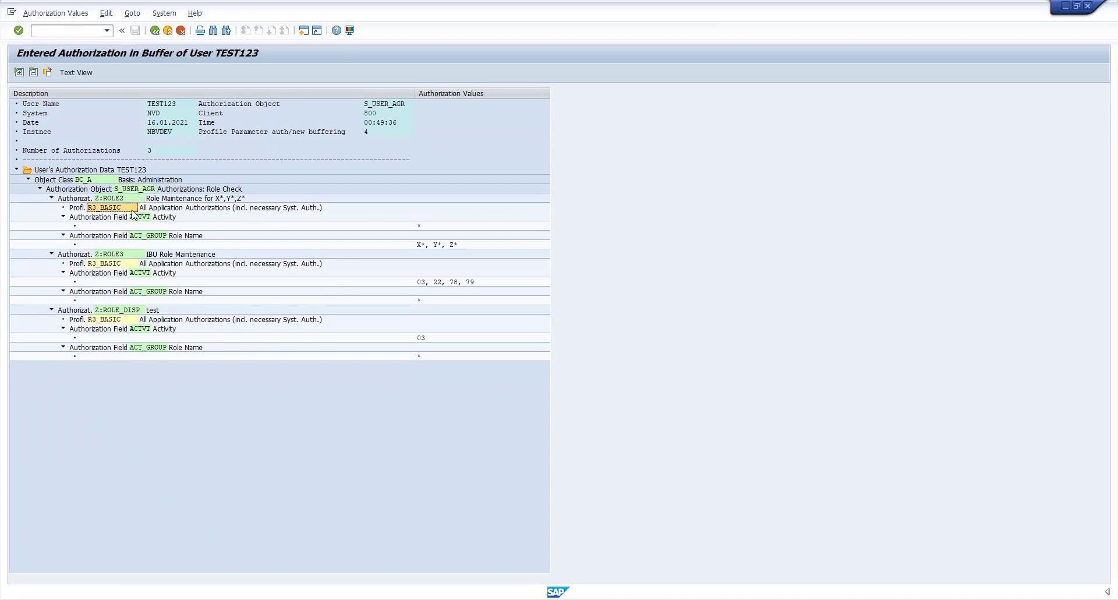
{"action": "left_click", "coordinate": [419, 226]}
{"action": "left_click", "coordinate": [172, 236]}
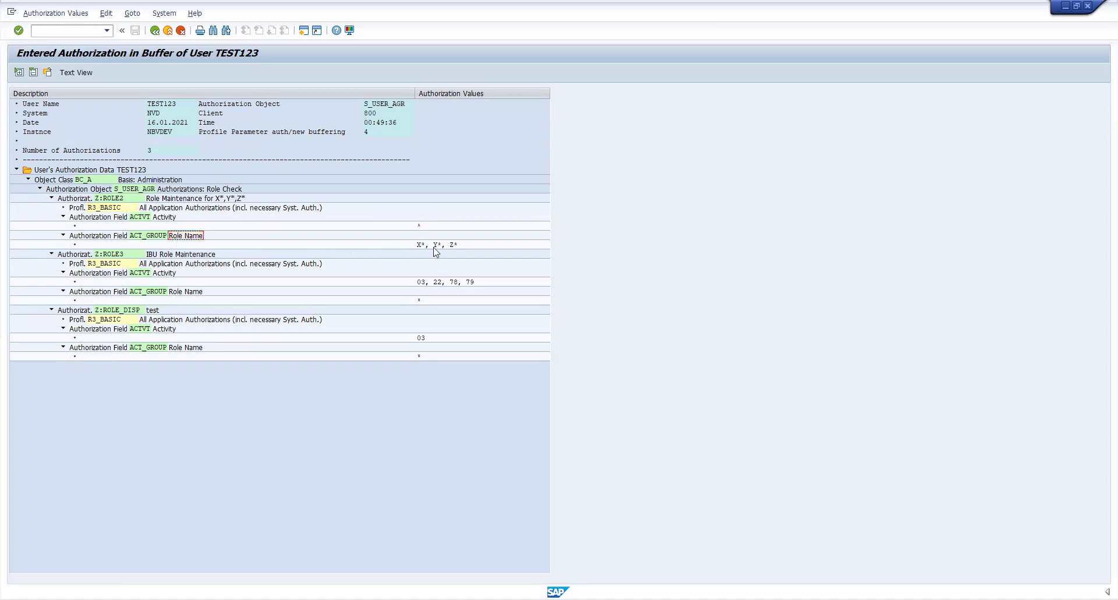
{"action": "left_click", "coordinate": [457, 246]}
{"action": "left_click", "coordinate": [113, 267]}
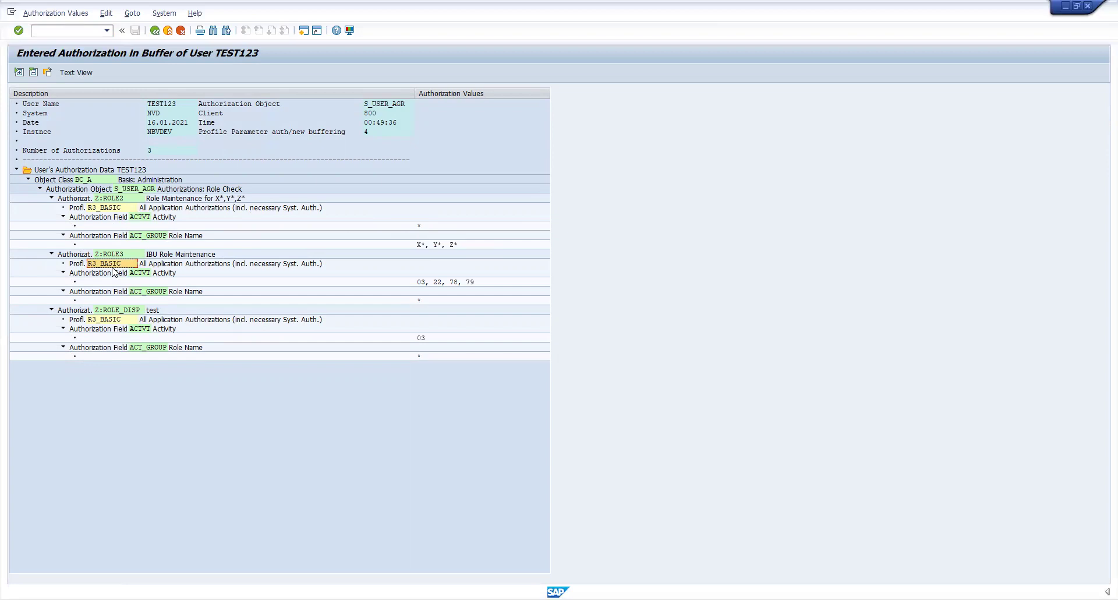
{"action": "left_click", "coordinate": [122, 199]}
{"action": "left_click", "coordinate": [126, 253]}
{"action": "left_click", "coordinate": [144, 273]}
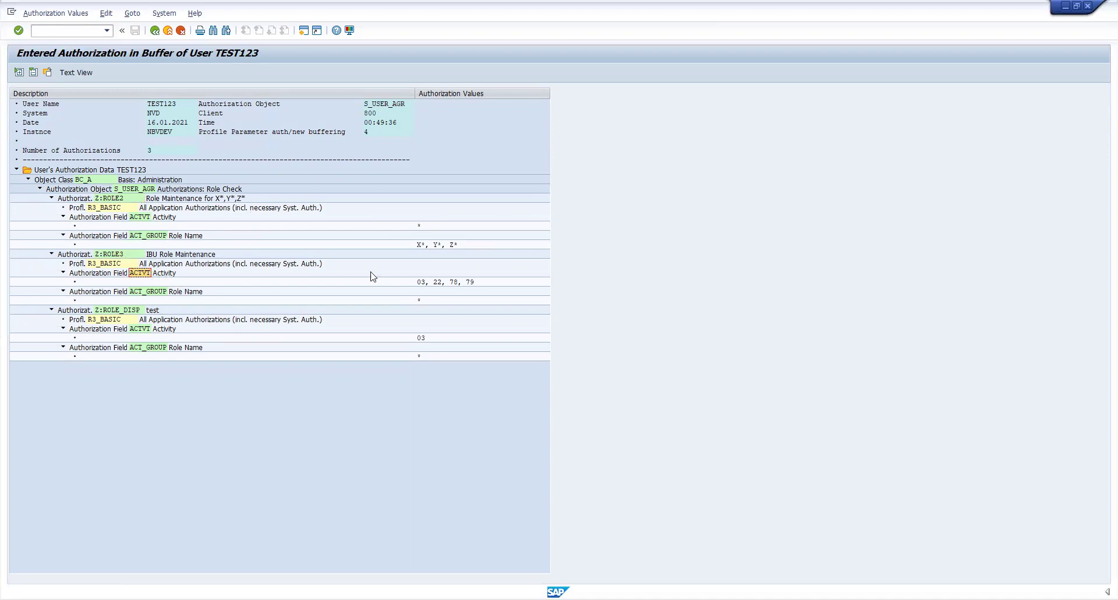
{"action": "left_click", "coordinate": [463, 283]}
{"action": "left_click", "coordinate": [118, 311]}
{"action": "left_click", "coordinate": [61, 12]}
{"action": "mouse_move", "coordinate": [116, 13]}
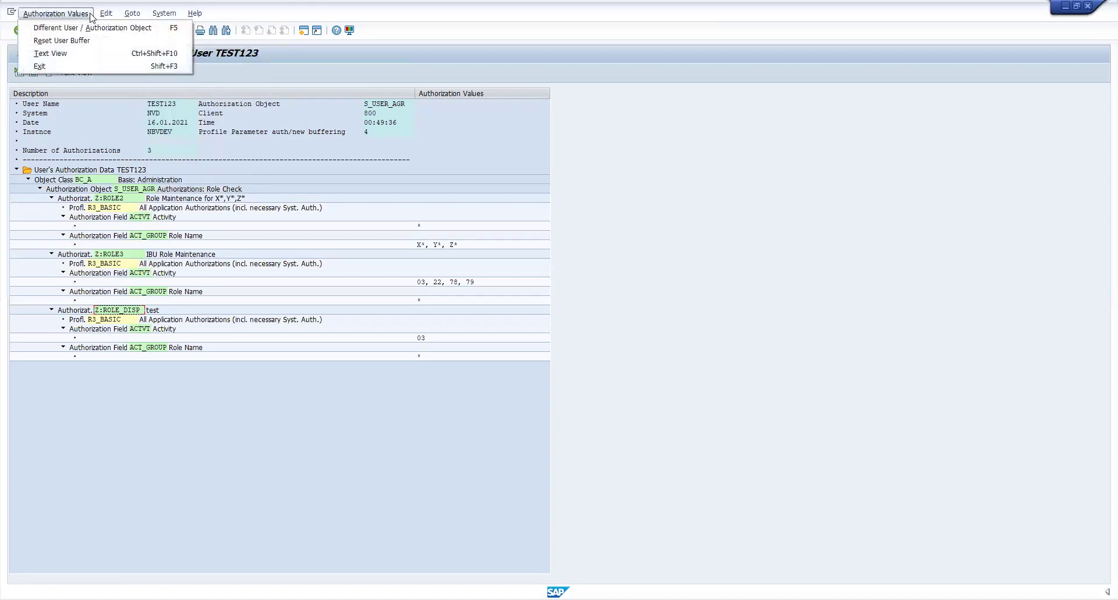
{"action": "left_click", "coordinate": [64, 28]}
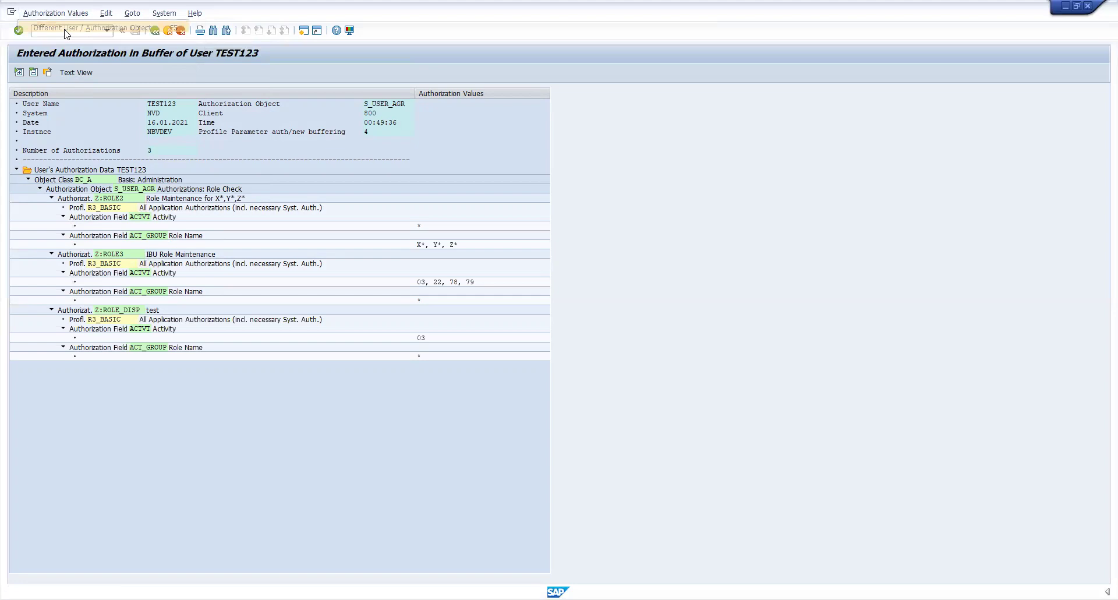
{"action": "left_click", "coordinate": [380, 209]}
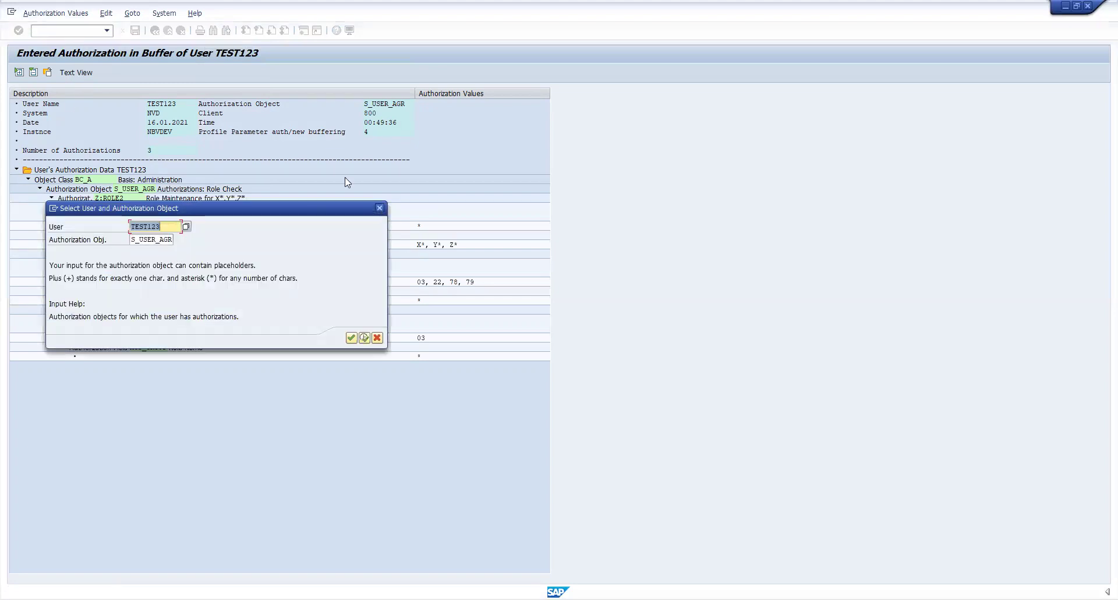
{"action": "left_click", "coordinate": [48, 14]}
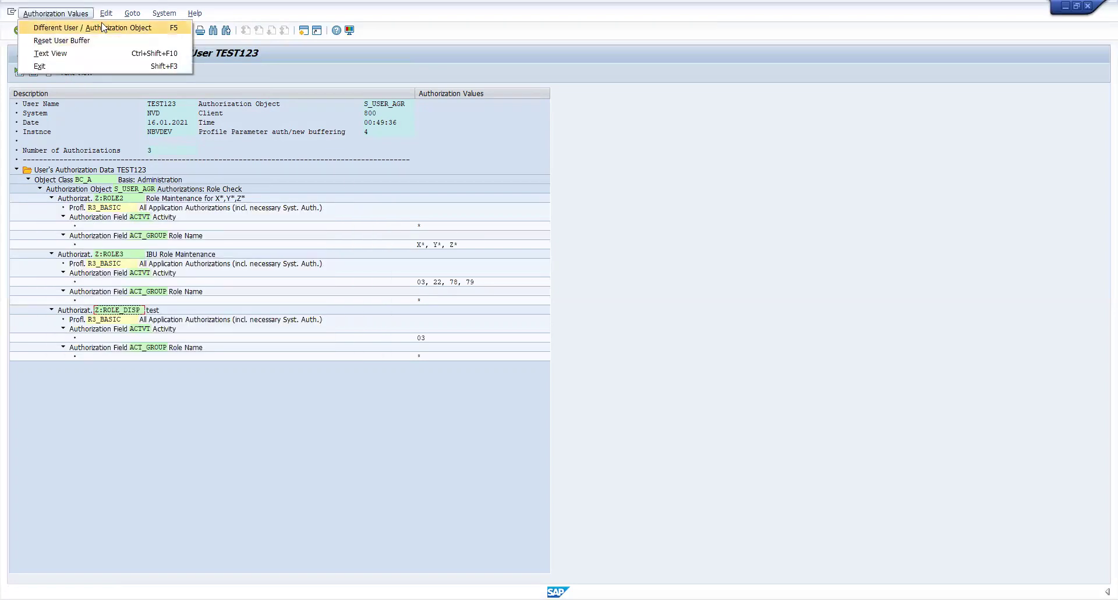
{"action": "left_click", "coordinate": [80, 96]}
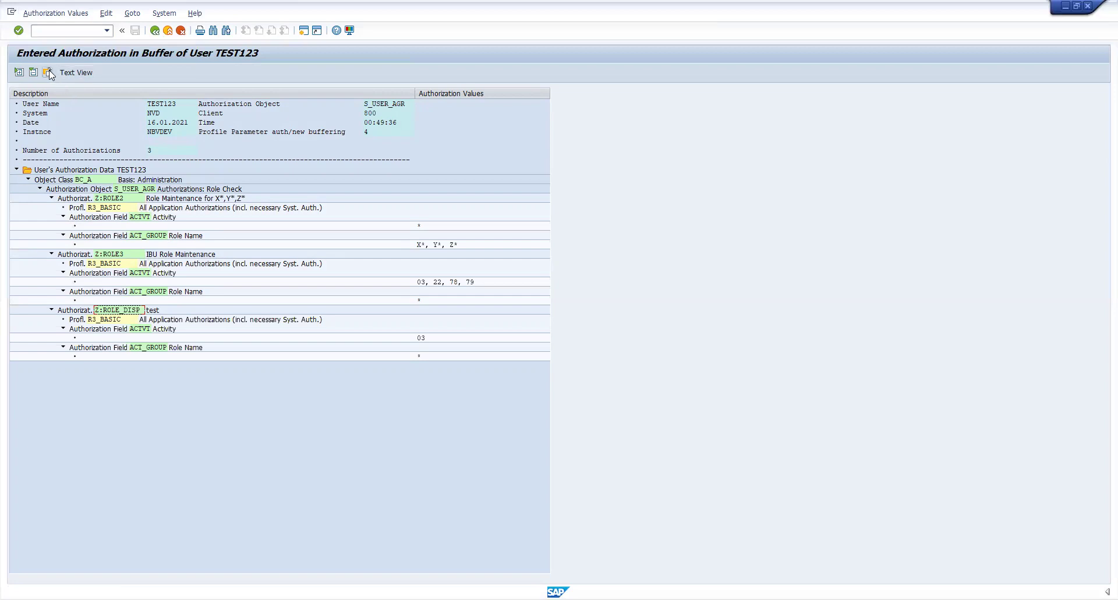